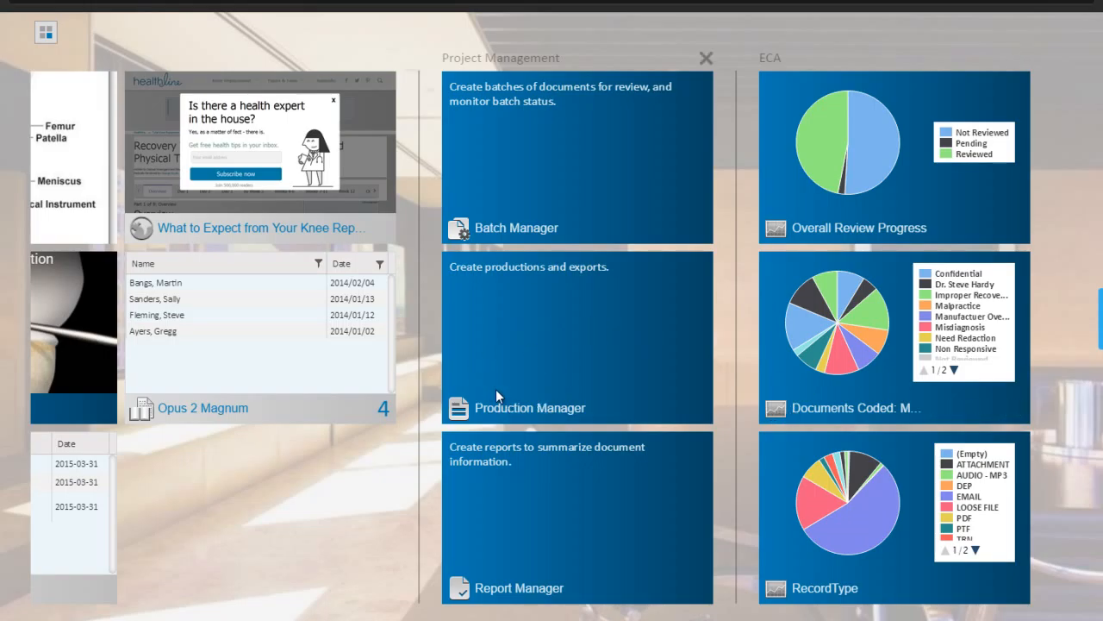
Open the Production Manager and create a new production
{"action": "left_click", "coordinate": [508, 412]}
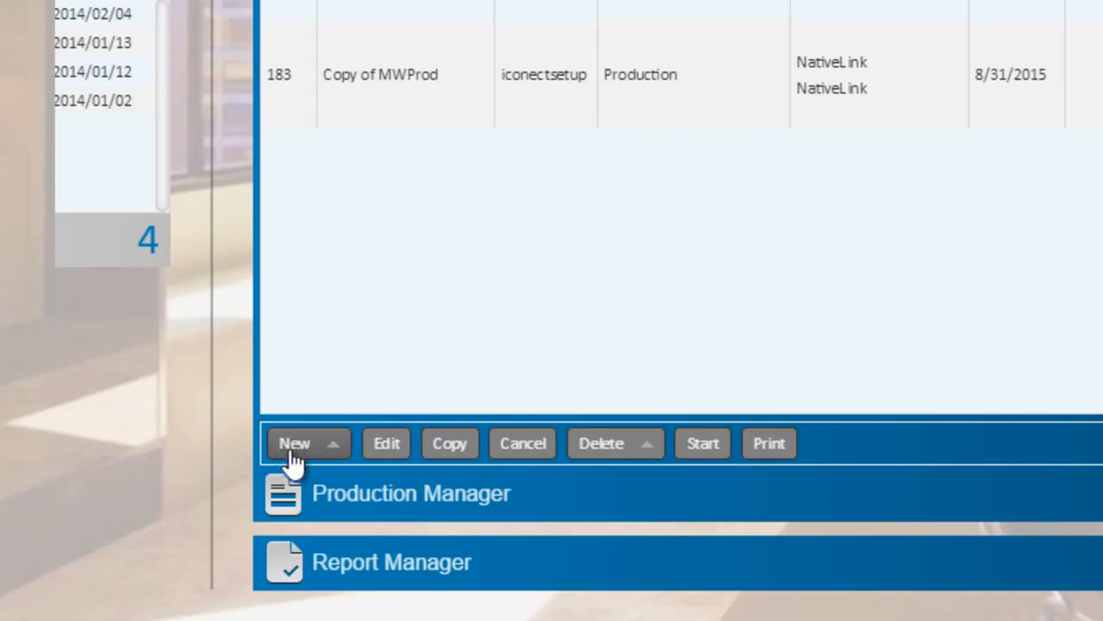
{"action": "left_click", "coordinate": [301, 444]}
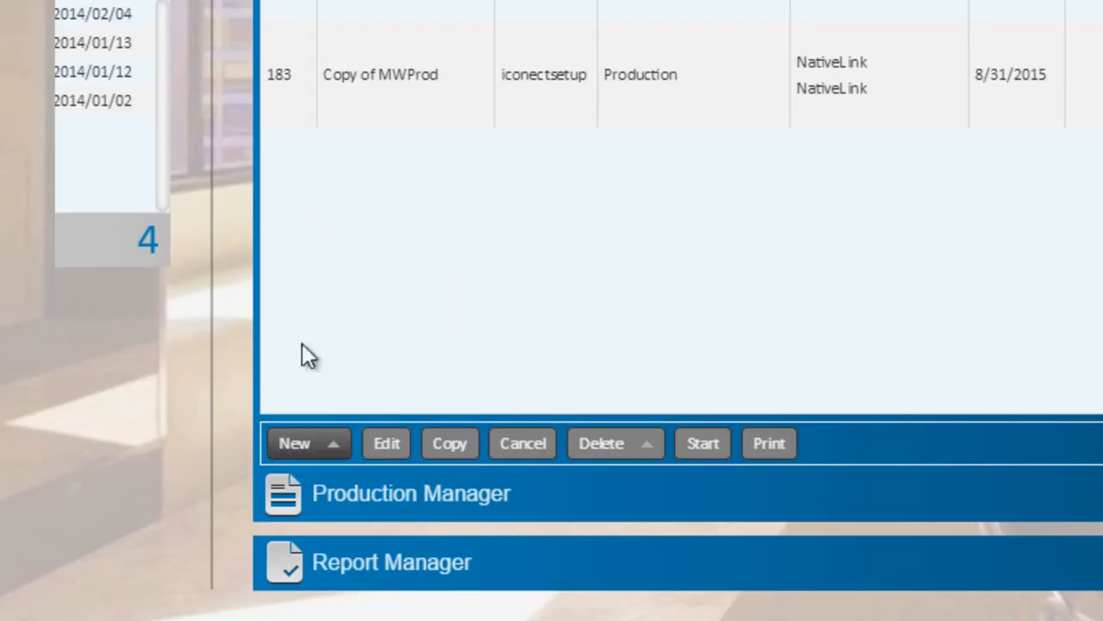
{"action": "left_click", "coordinate": [291, 445]}
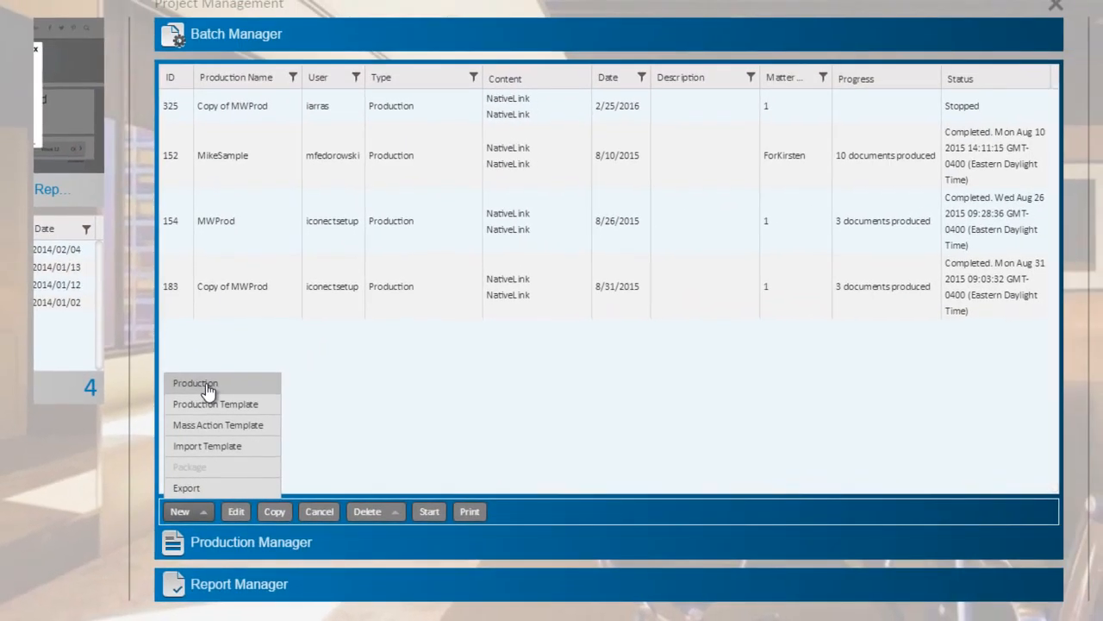
{"action": "left_click", "coordinate": [206, 384]}
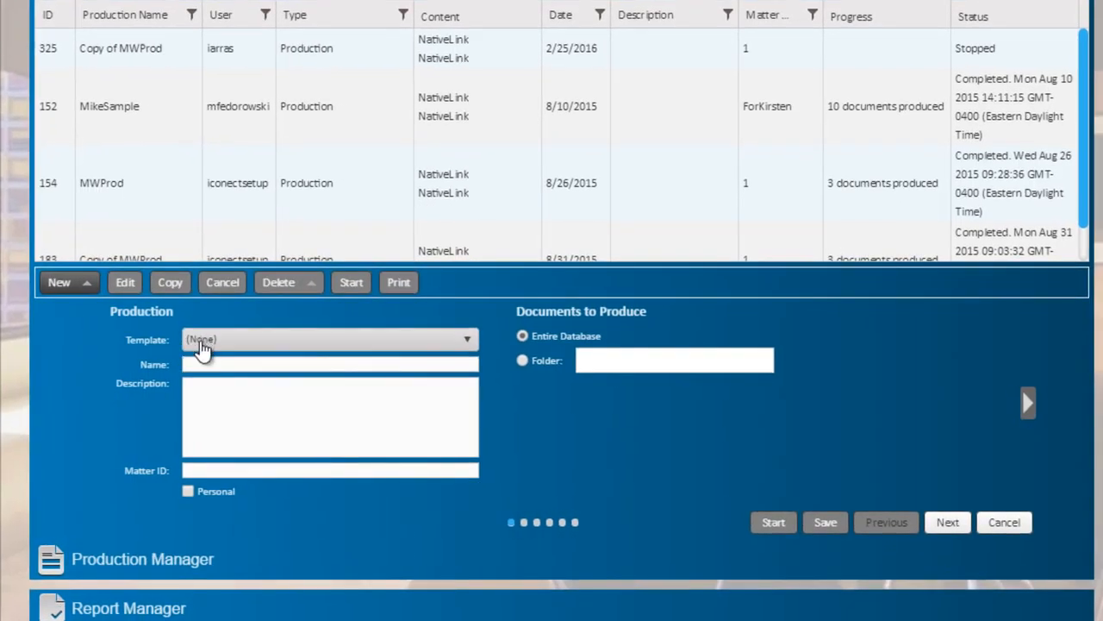
Name the production Sample with matter ID 21344, and choose the Trial Exhibits folder as the documents to produce
{"action": "left_click", "coordinate": [205, 364]}
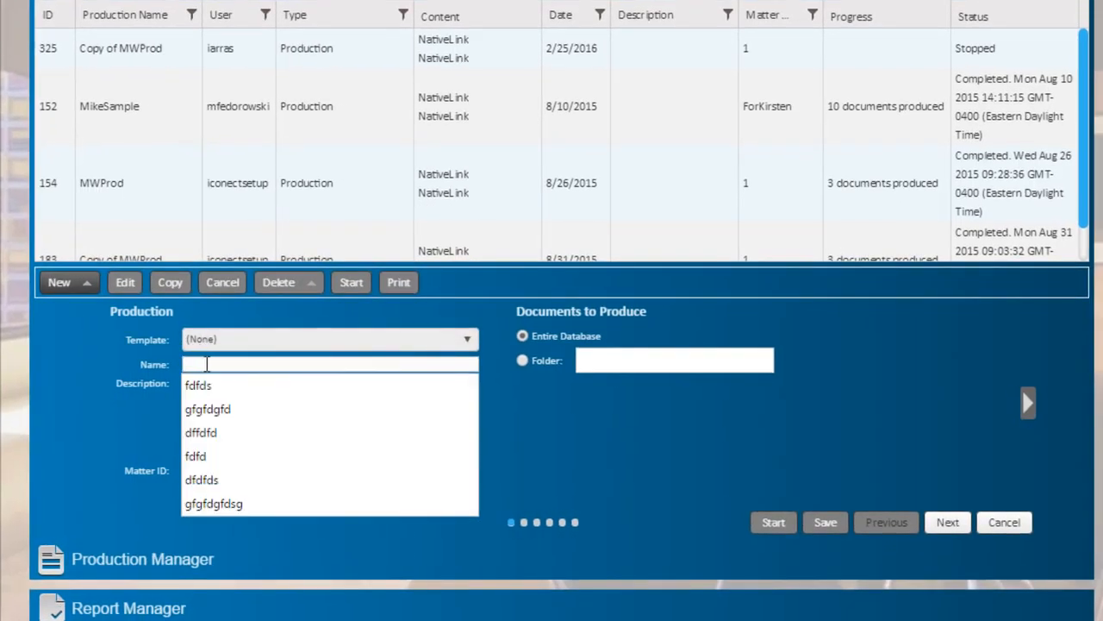
{"action": "type", "text": "Sample"}
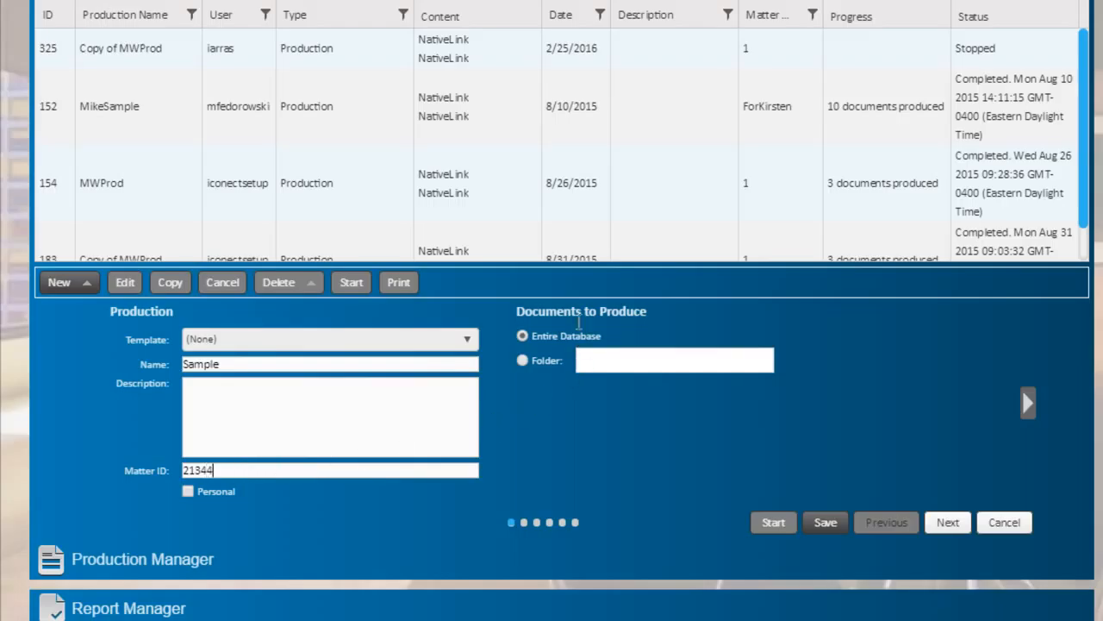
{"action": "left_click", "coordinate": [523, 361]}
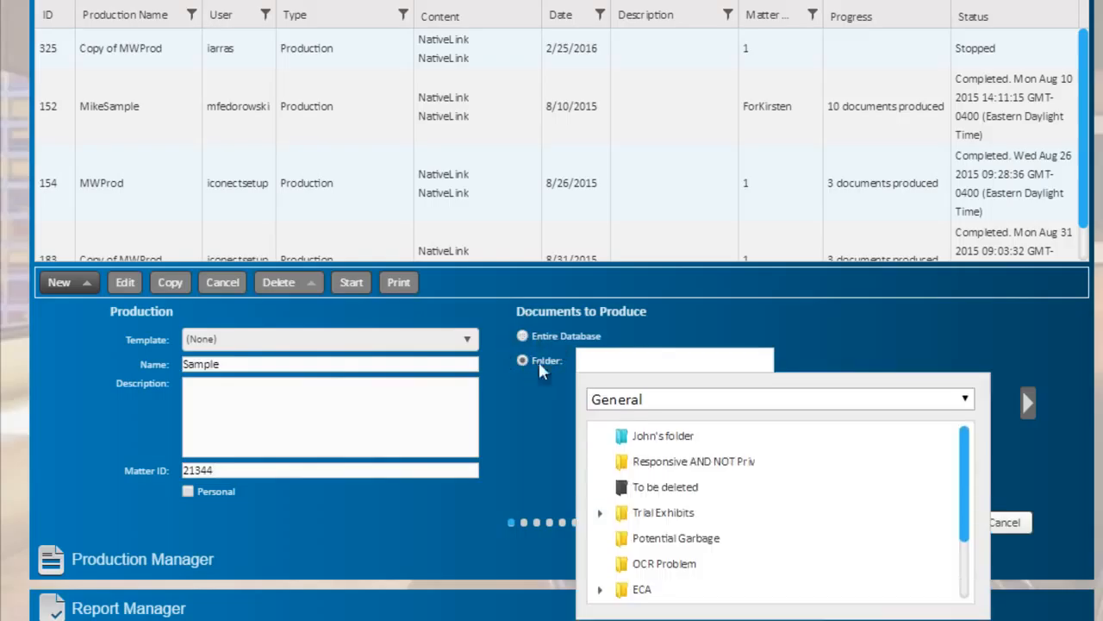
{"action": "left_click", "coordinate": [633, 511]}
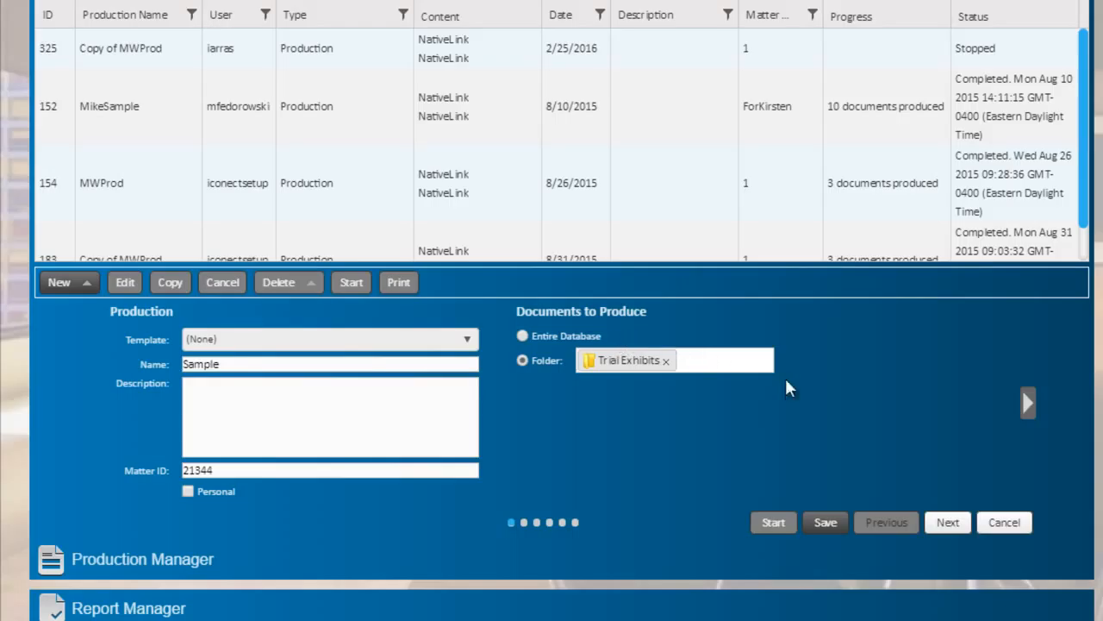
Continue to the grouping and sorting settings and view the available group options
{"action": "left_click", "coordinate": [1026, 403]}
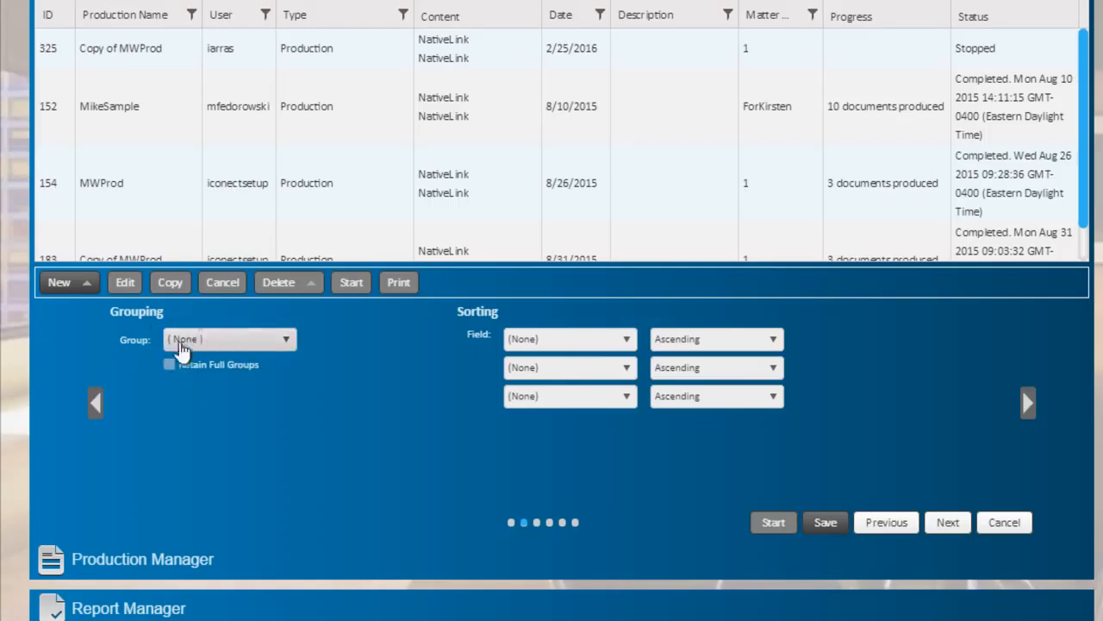
{"action": "left_click", "coordinate": [286, 343]}
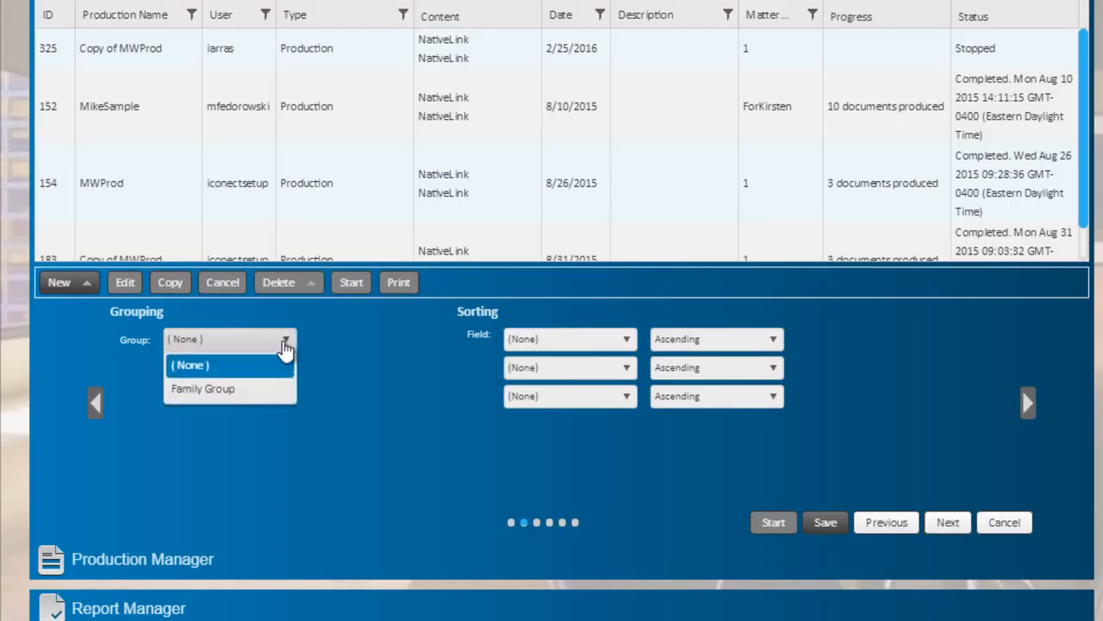
{"action": "left_click", "coordinate": [318, 349]}
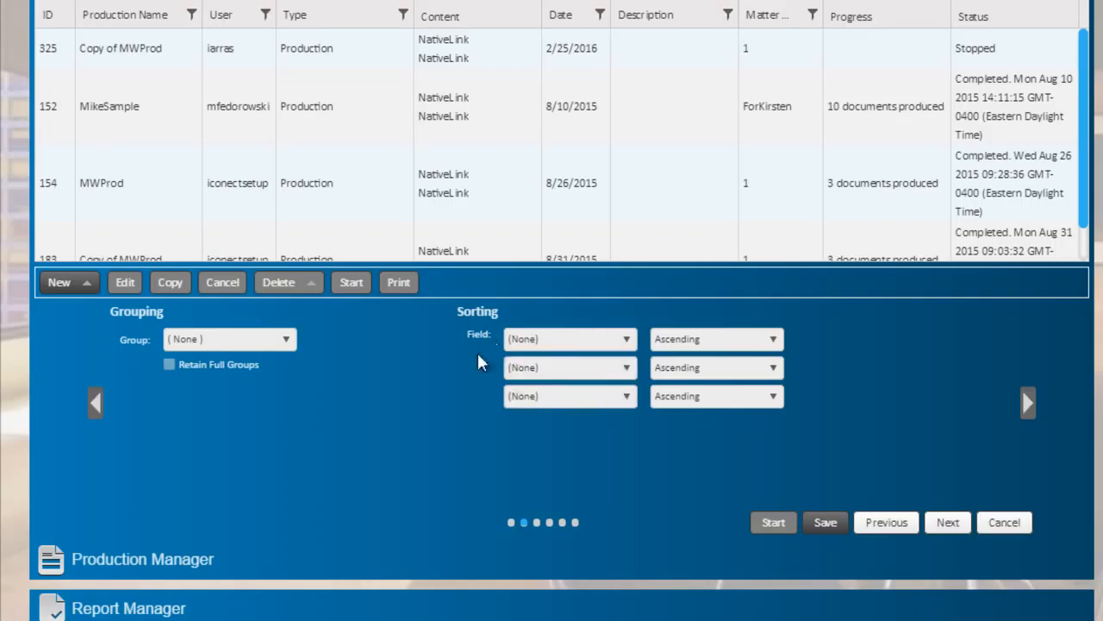
Proceed to the content settings and add a NativeLink entry in Original Format
{"action": "left_click", "coordinate": [1026, 403]}
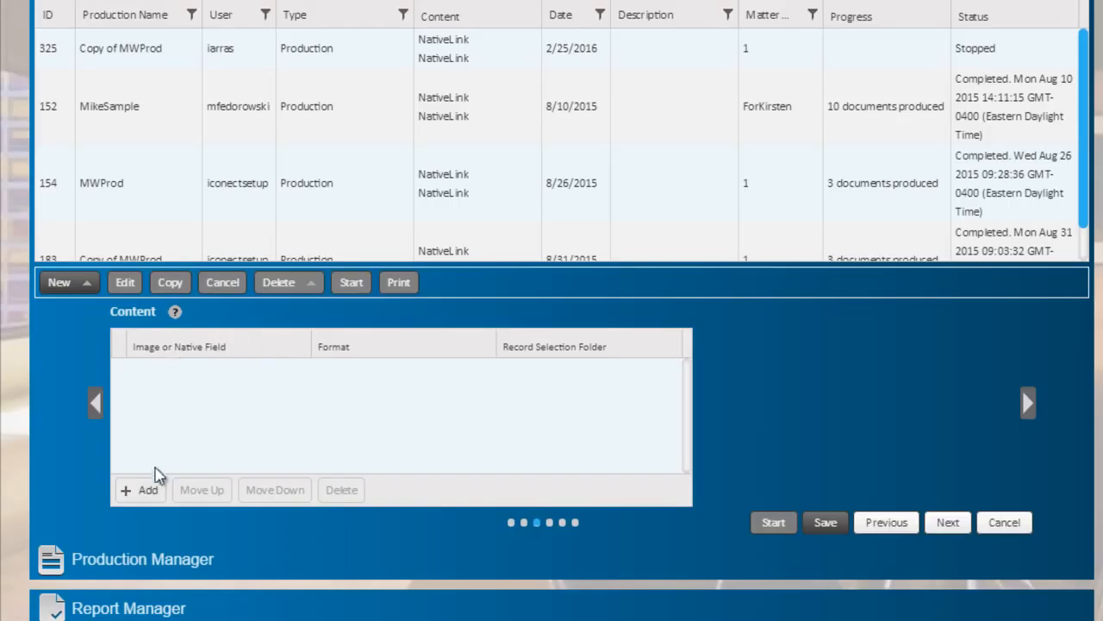
{"action": "left_click", "coordinate": [149, 491]}
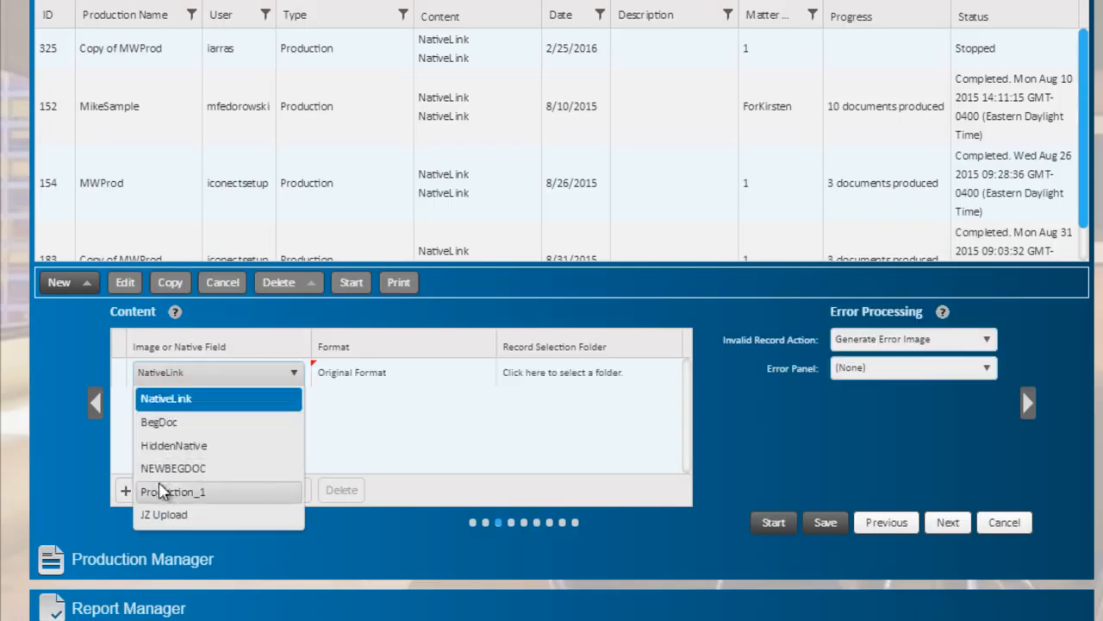
{"action": "left_click", "coordinate": [162, 402]}
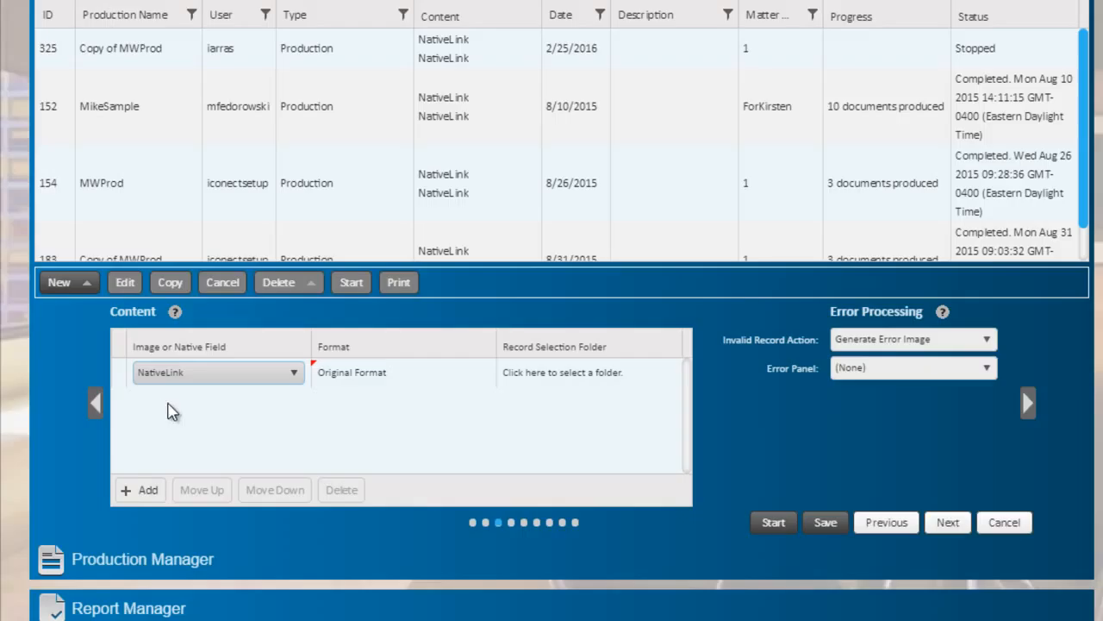
{"action": "left_click", "coordinate": [384, 381]}
{"action": "left_click", "coordinate": [471, 398]}
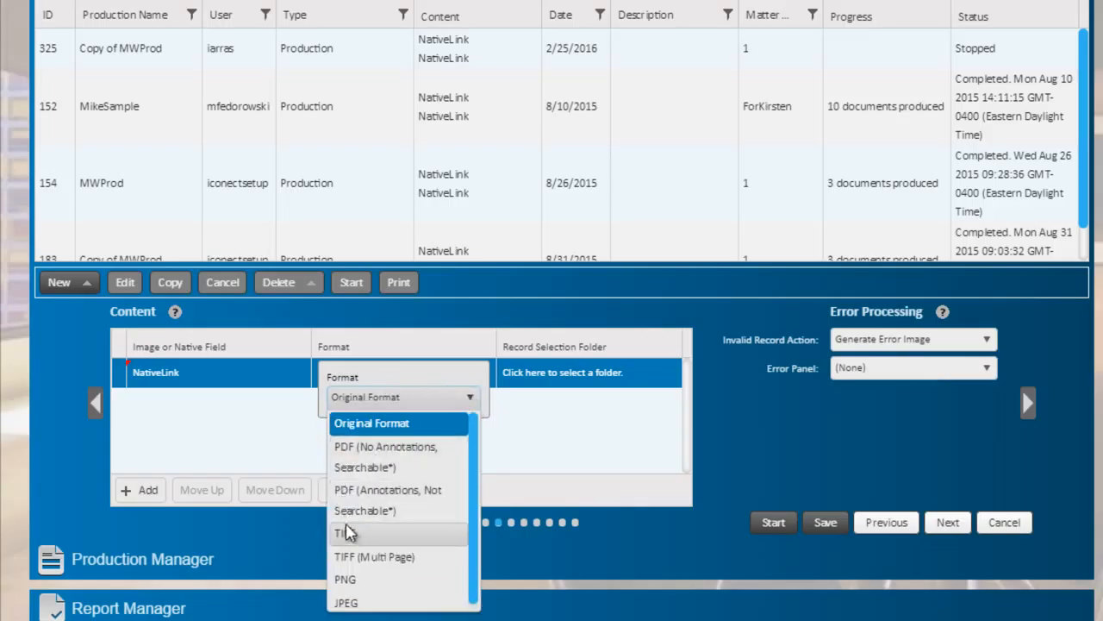
{"action": "scroll", "coordinate": [366, 573], "scroll_direction": "down", "scroll_amount": 1}
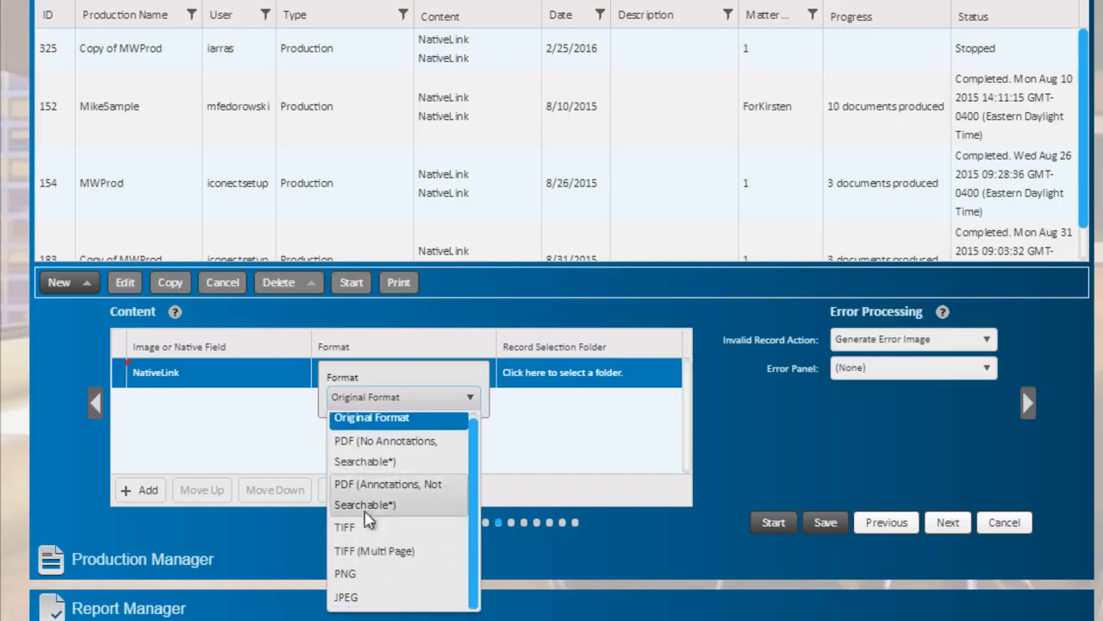
{"action": "left_click", "coordinate": [378, 424]}
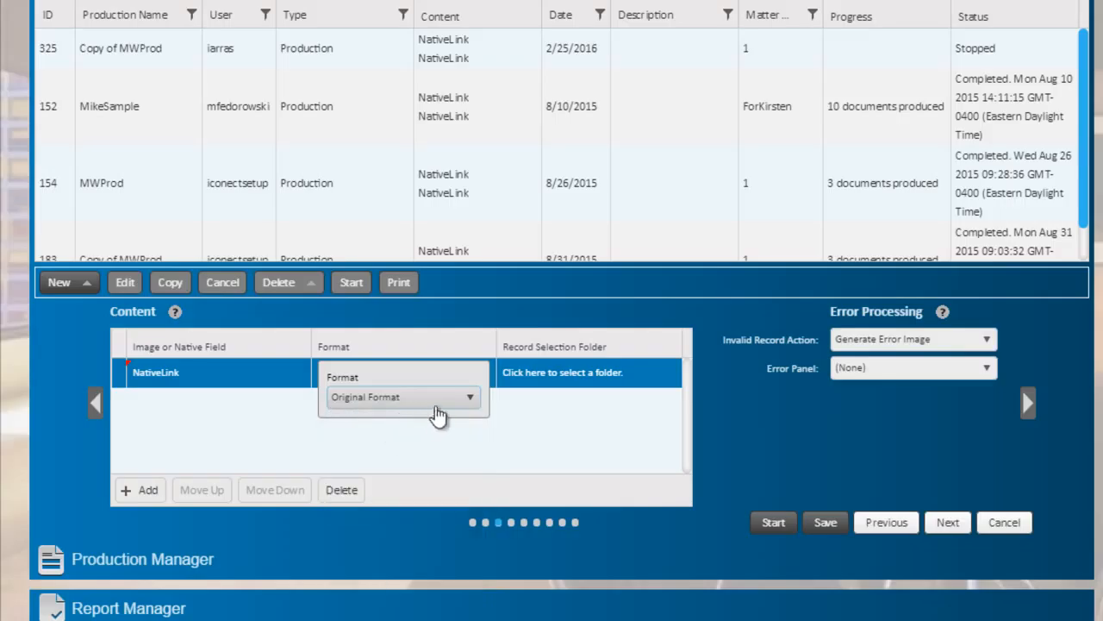
Assign the review subfolder of Trial Exhibits as the record selection folder for the Original Format entry
{"action": "left_click", "coordinate": [540, 381]}
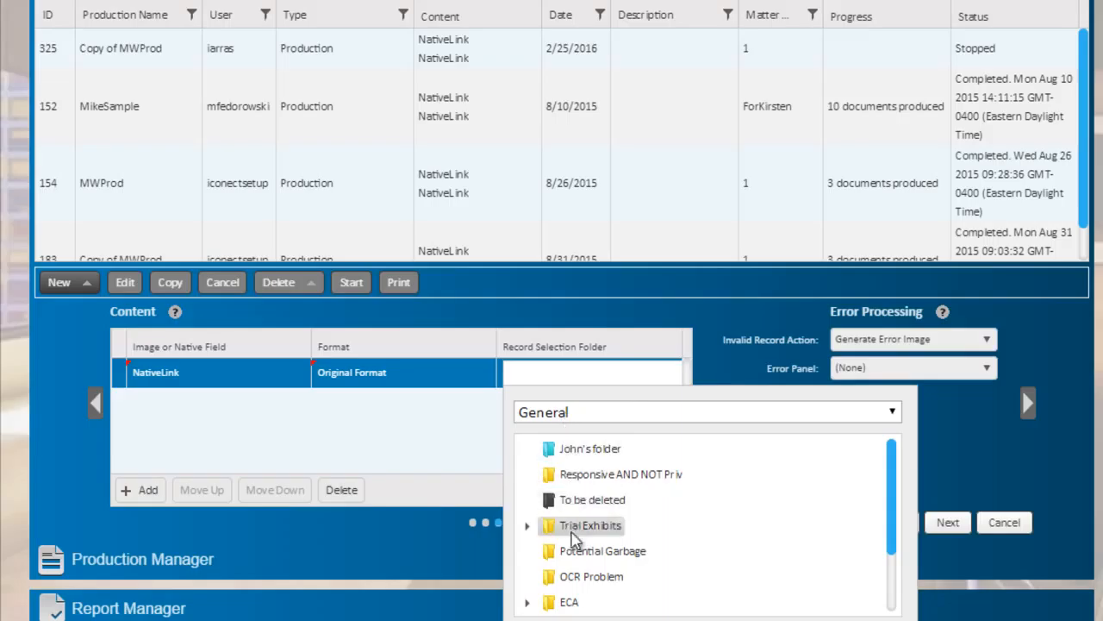
{"action": "left_click", "coordinate": [527, 525]}
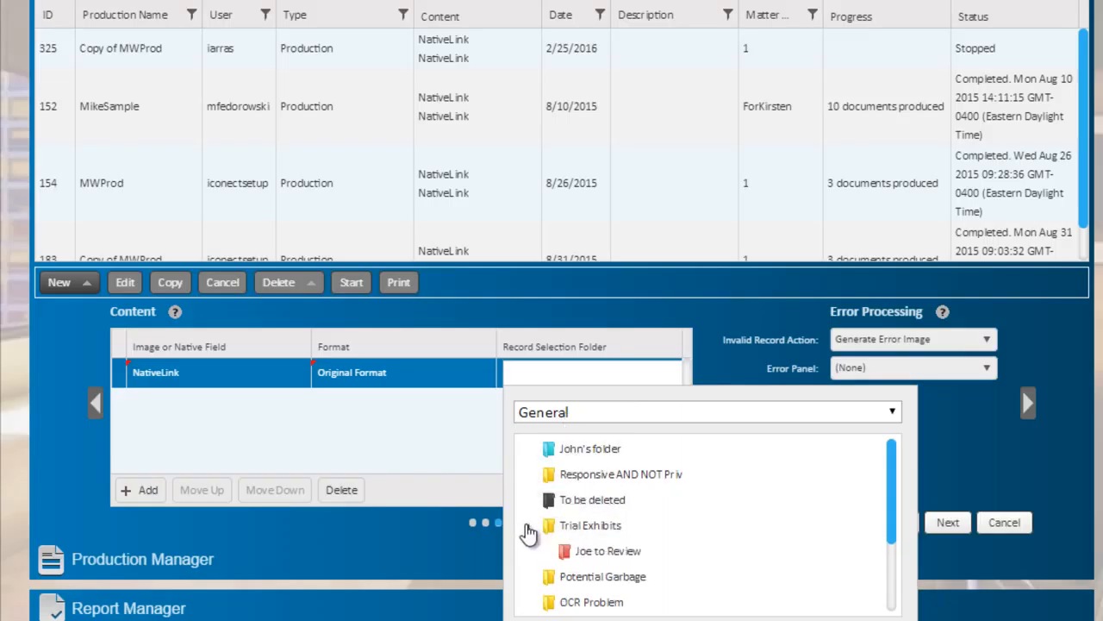
{"action": "left_click", "coordinate": [606, 551]}
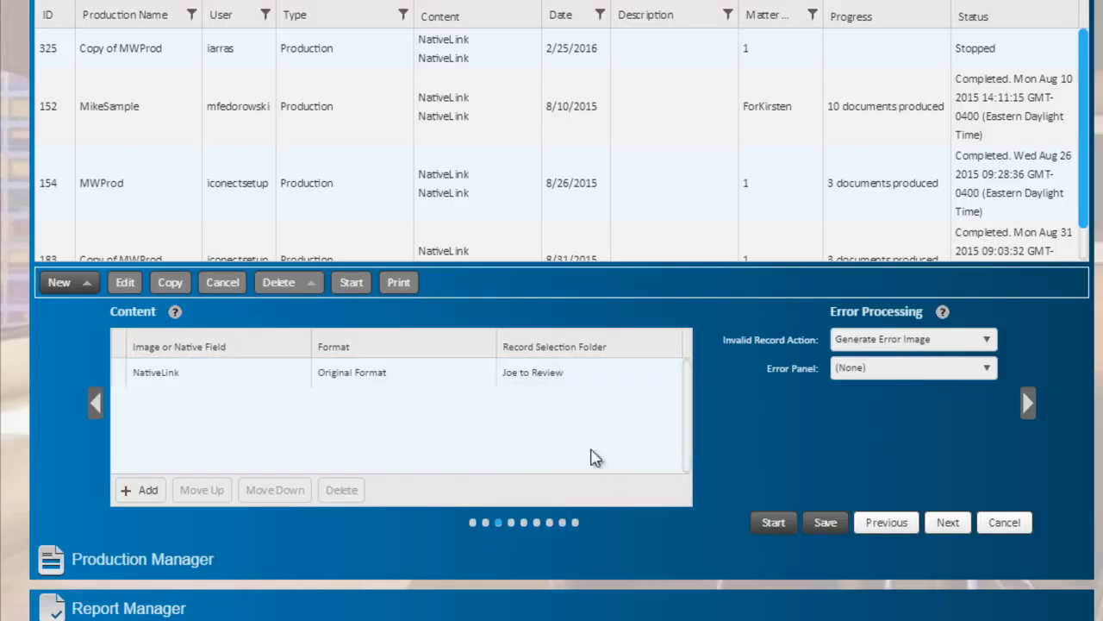
Add a second NativeLink content entry in TIFF (Multi Page) format with 8 Bit (color) quality
{"action": "left_click", "coordinate": [145, 491]}
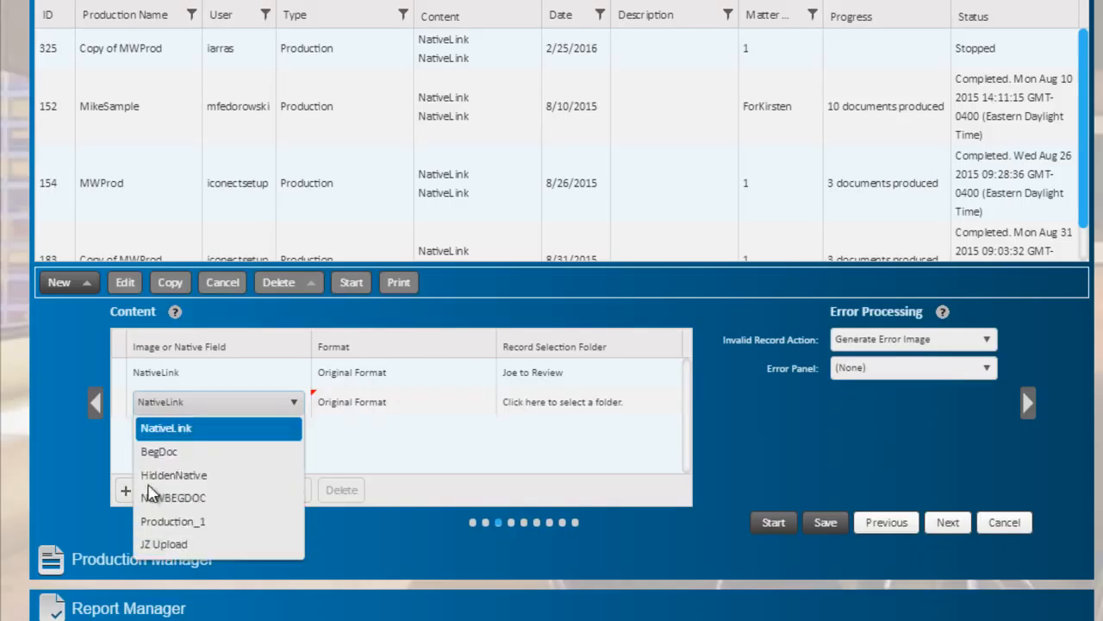
{"action": "left_click", "coordinate": [153, 430]}
{"action": "left_click", "coordinate": [371, 404]}
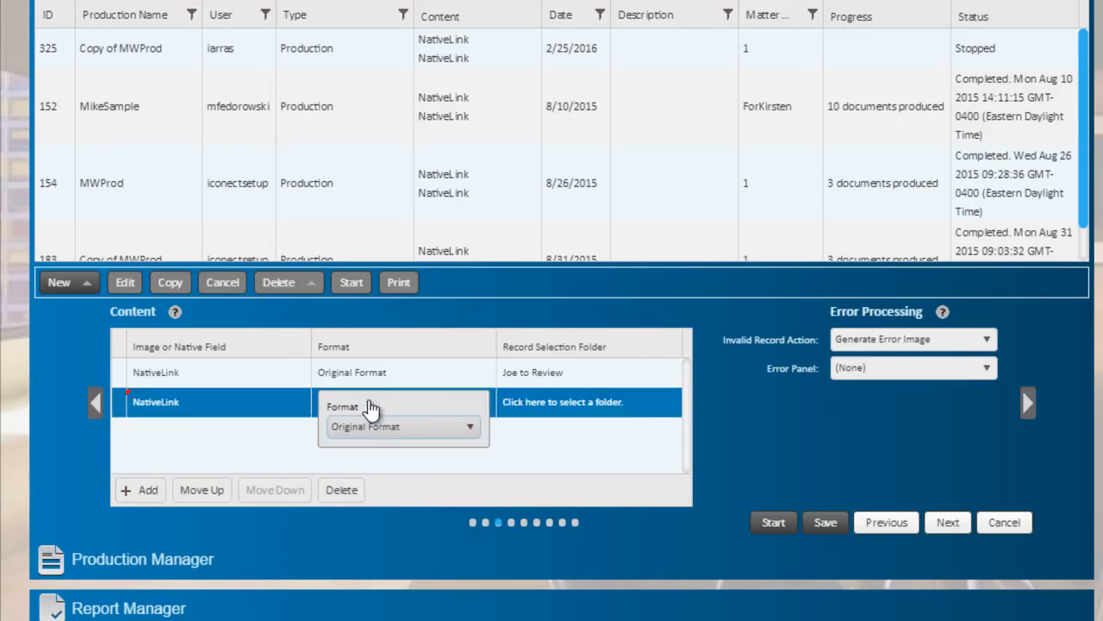
{"action": "left_click", "coordinate": [373, 437]}
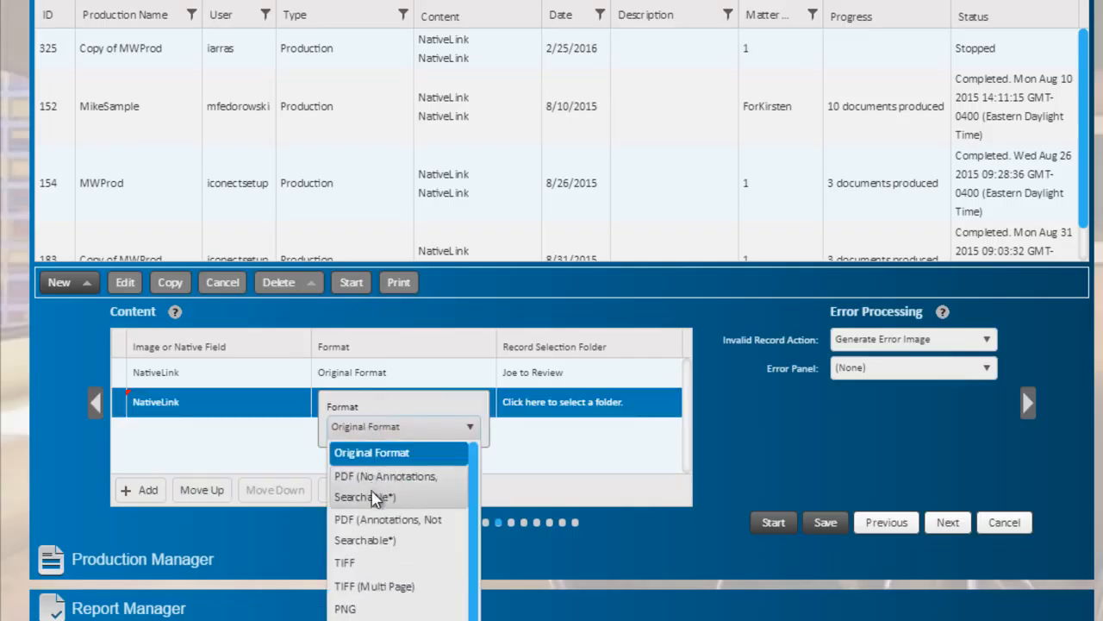
{"action": "left_click", "coordinate": [369, 580]}
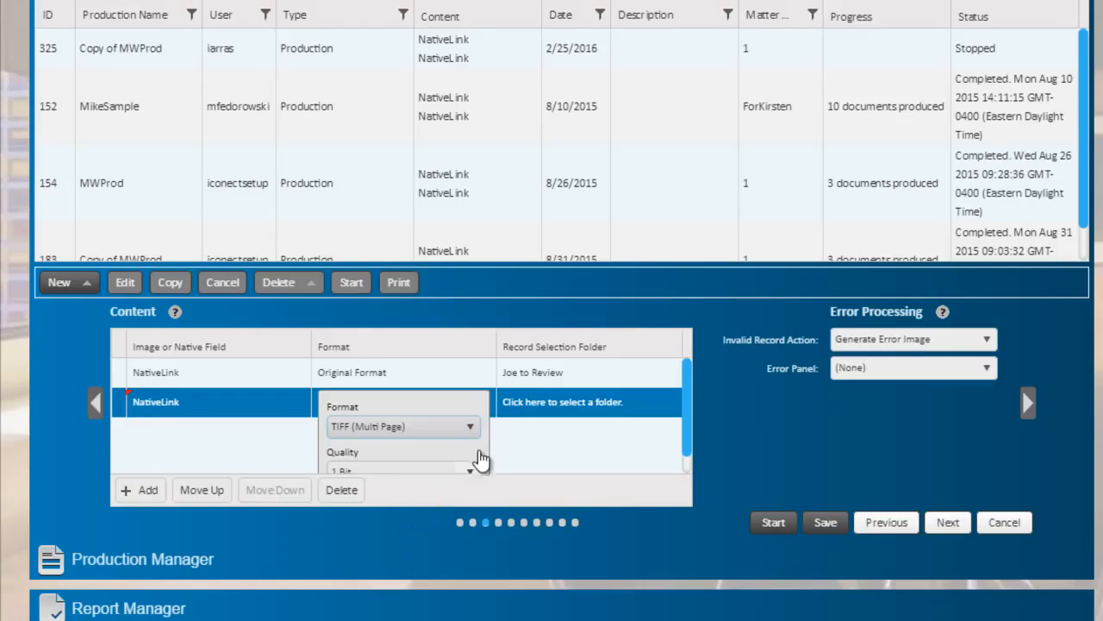
{"action": "scroll", "coordinate": [475, 457], "scroll_direction": "down", "scroll_amount": 1}
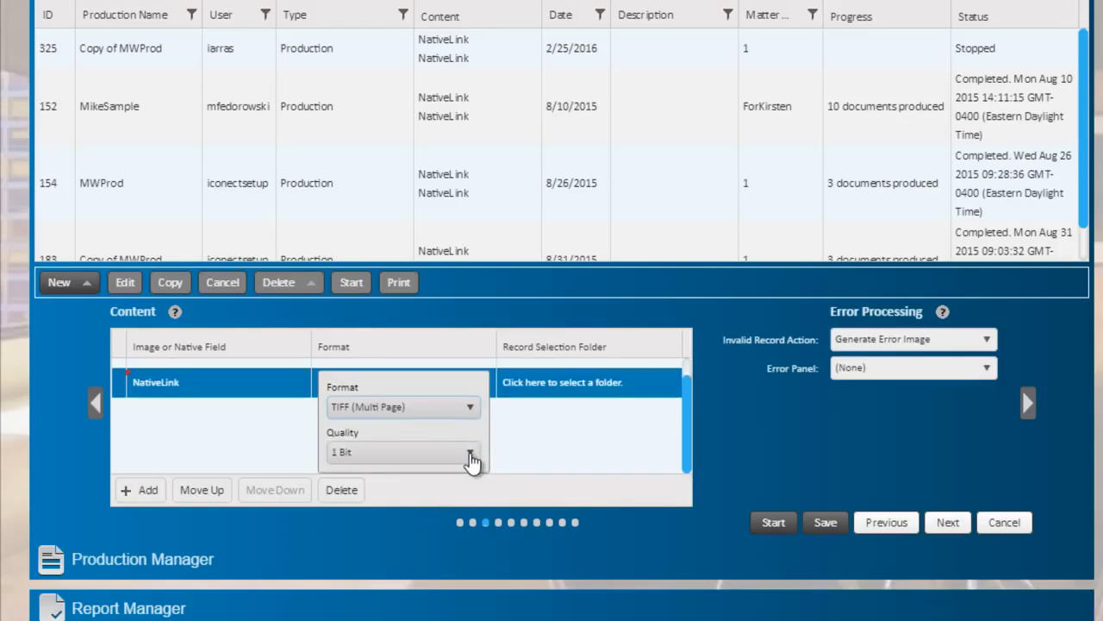
{"action": "left_click", "coordinate": [472, 457]}
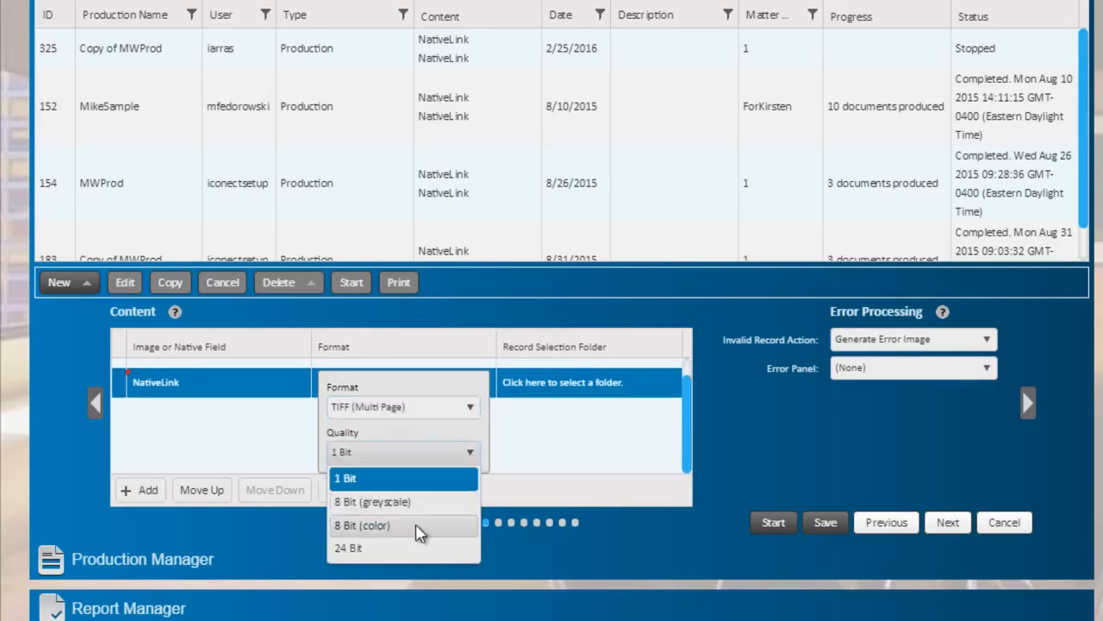
{"action": "left_click", "coordinate": [417, 525]}
{"action": "left_click", "coordinate": [530, 434]}
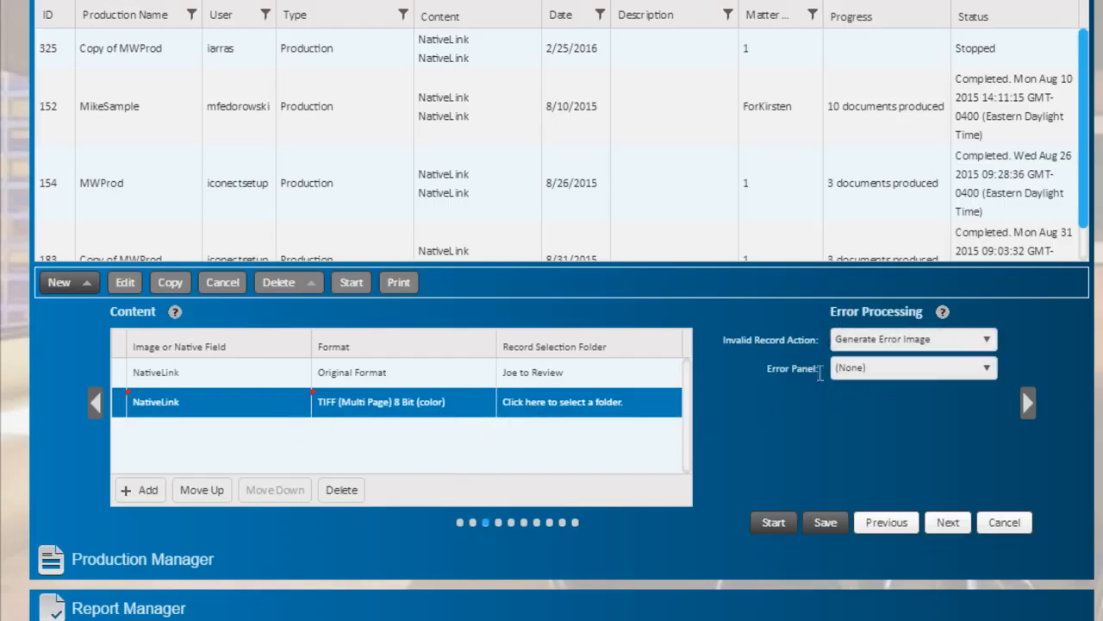
Set the invalid record action to Generate Error Image and the error panel to General, and continue to number identification
{"action": "left_click", "coordinate": [879, 345]}
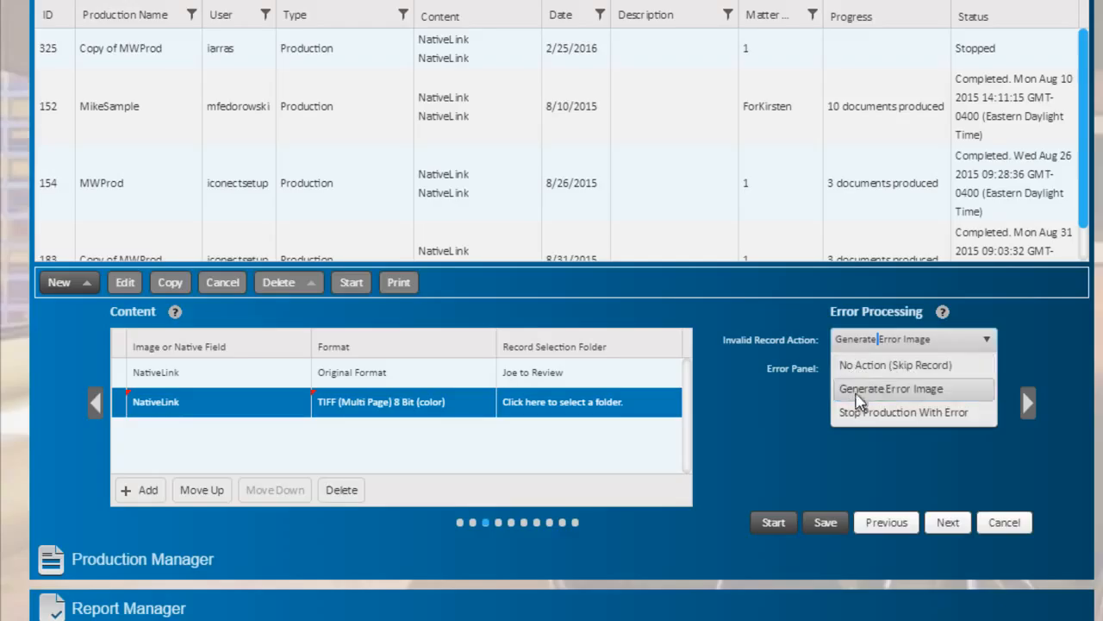
{"action": "left_click", "coordinate": [916, 392]}
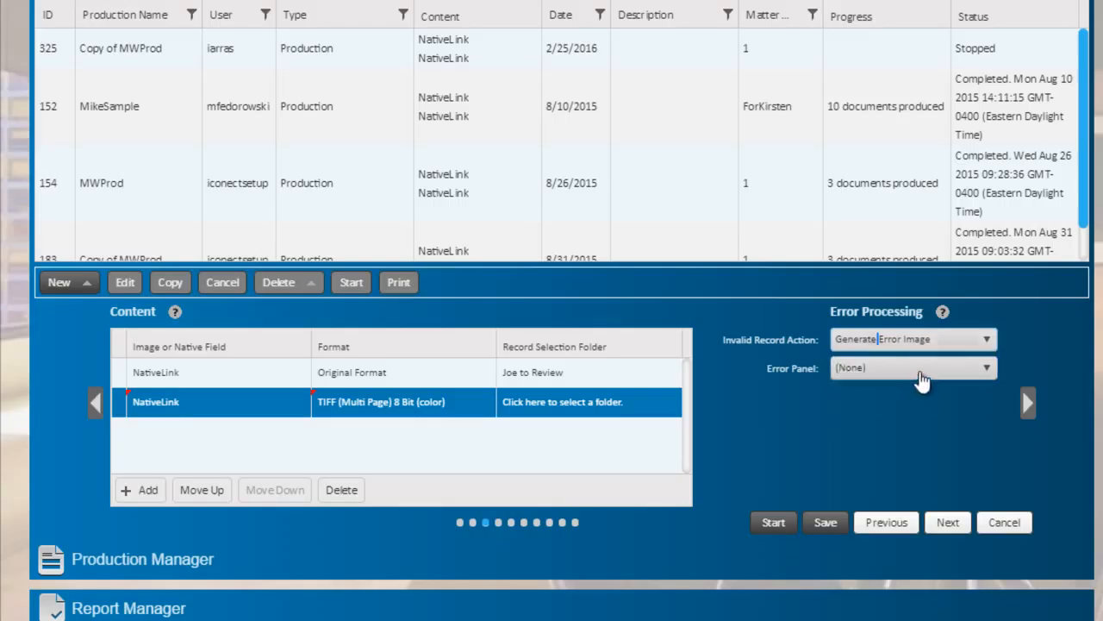
{"action": "left_click", "coordinate": [919, 371]}
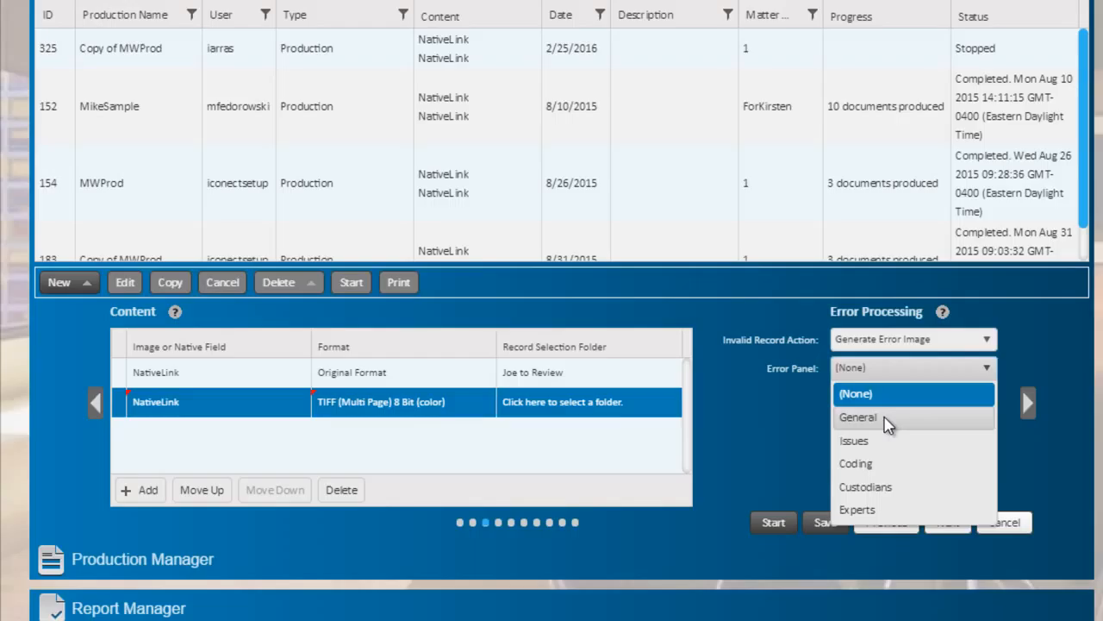
{"action": "left_click", "coordinate": [887, 419]}
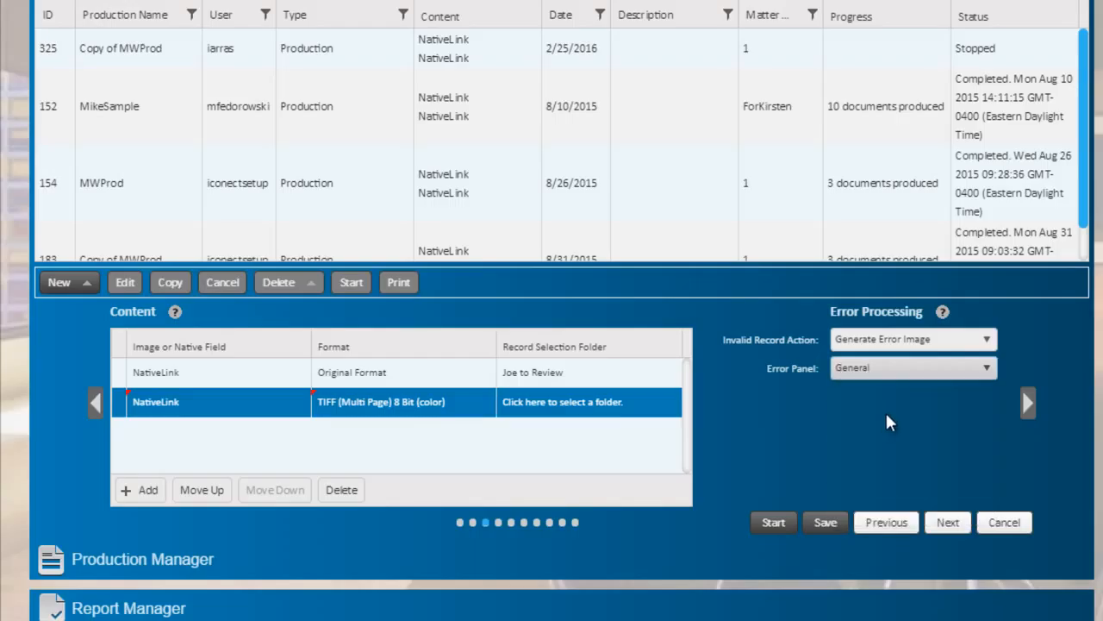
{"action": "left_click", "coordinate": [1030, 403]}
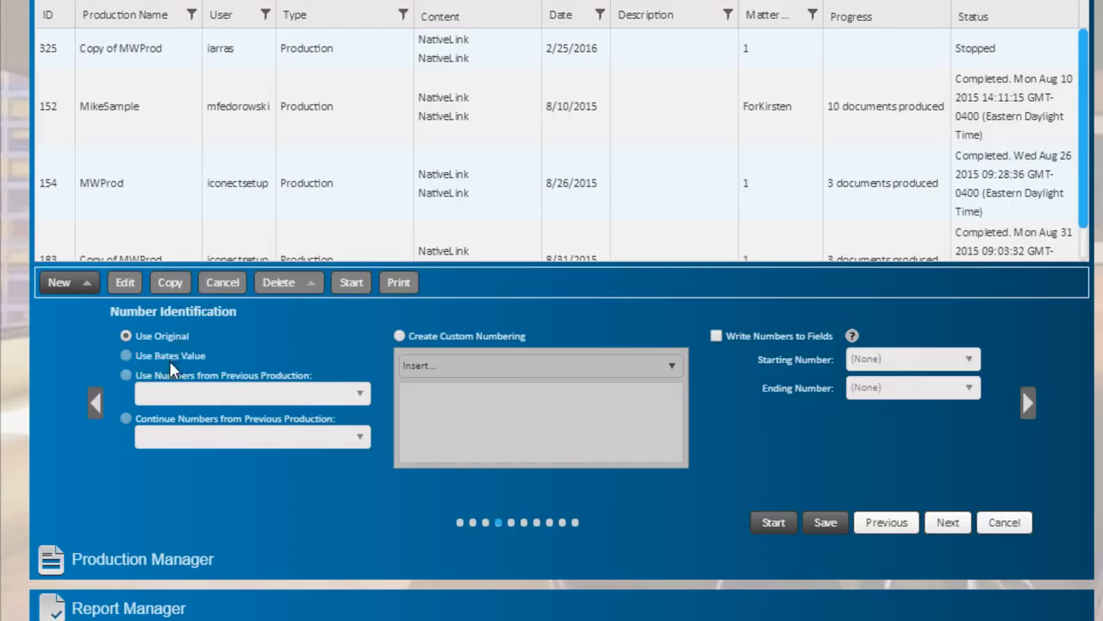
Keep Use Original as the number identification and continue to the slip sheet settings
{"action": "mouse_move", "coordinate": [166, 398]}
{"action": "left_click", "coordinate": [1027, 403]}
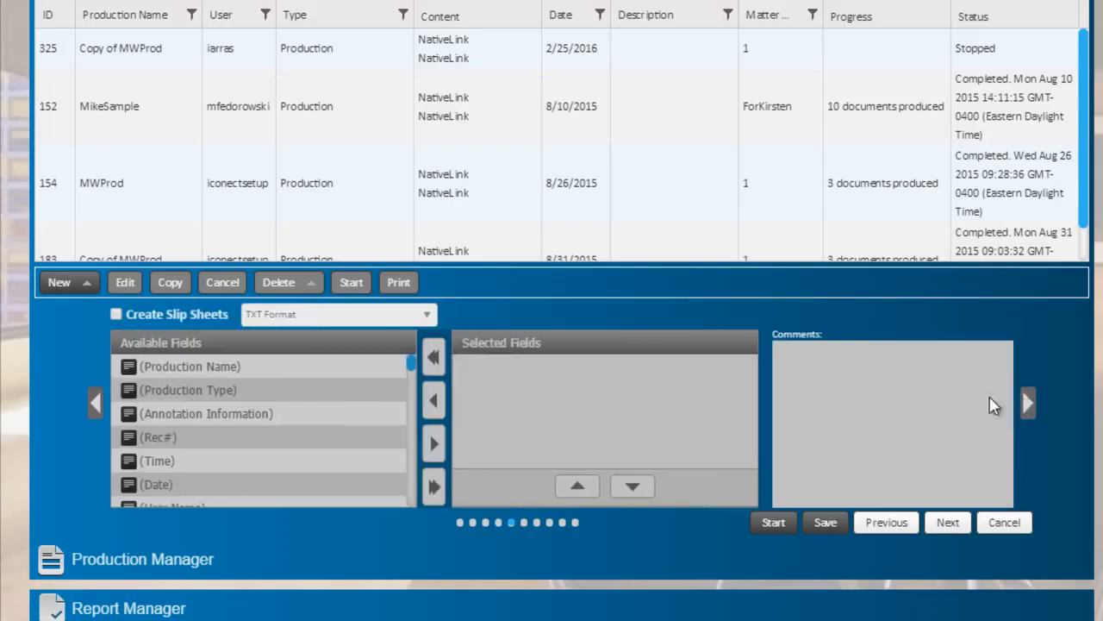
Enable slip sheets to look through their output formats, and turn them off again
{"action": "left_click", "coordinate": [116, 314]}
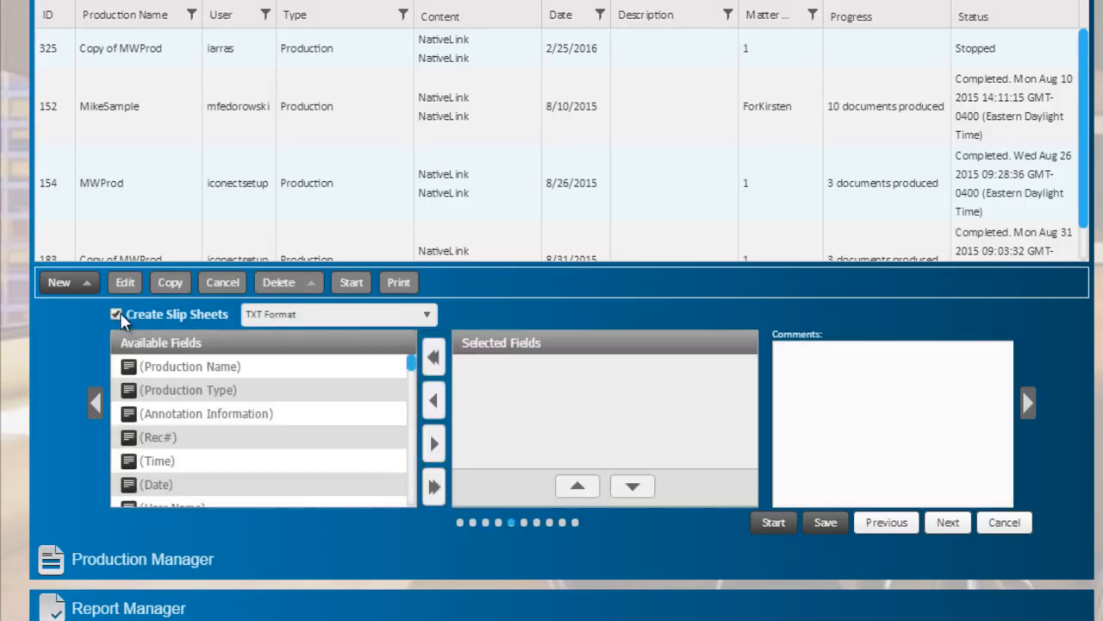
{"action": "left_click", "coordinate": [429, 315]}
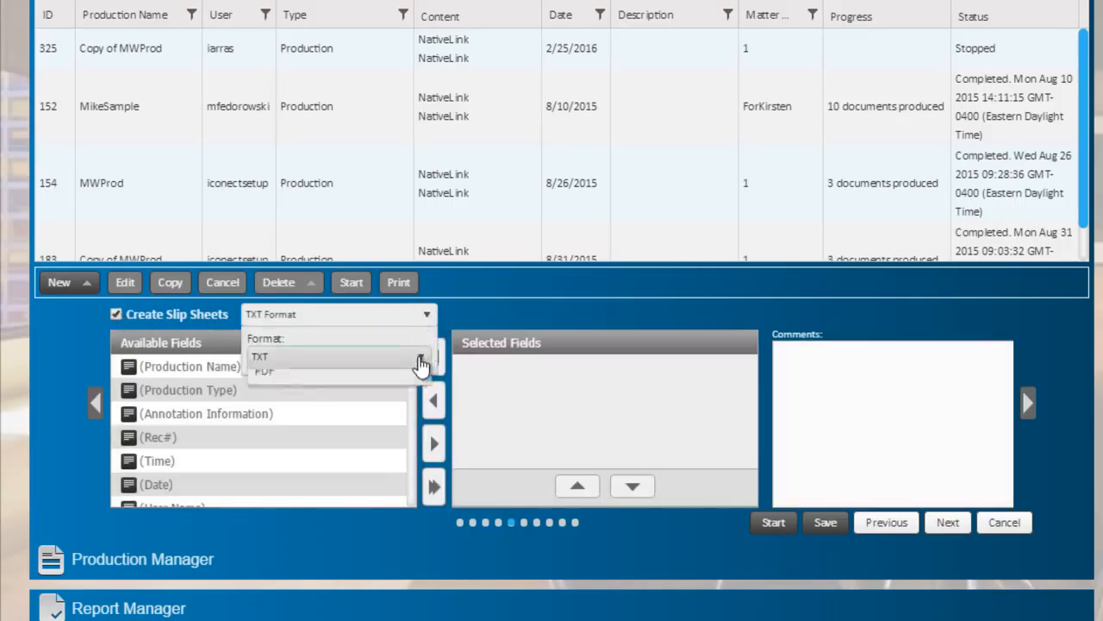
{"action": "left_click", "coordinate": [421, 362]}
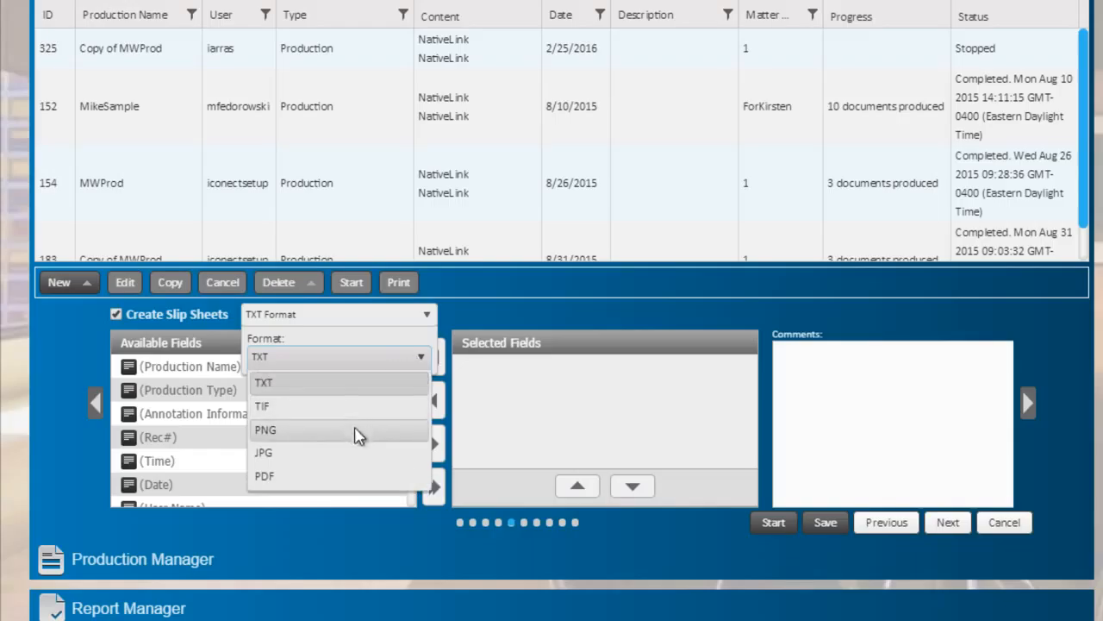
{"action": "left_click", "coordinate": [359, 361]}
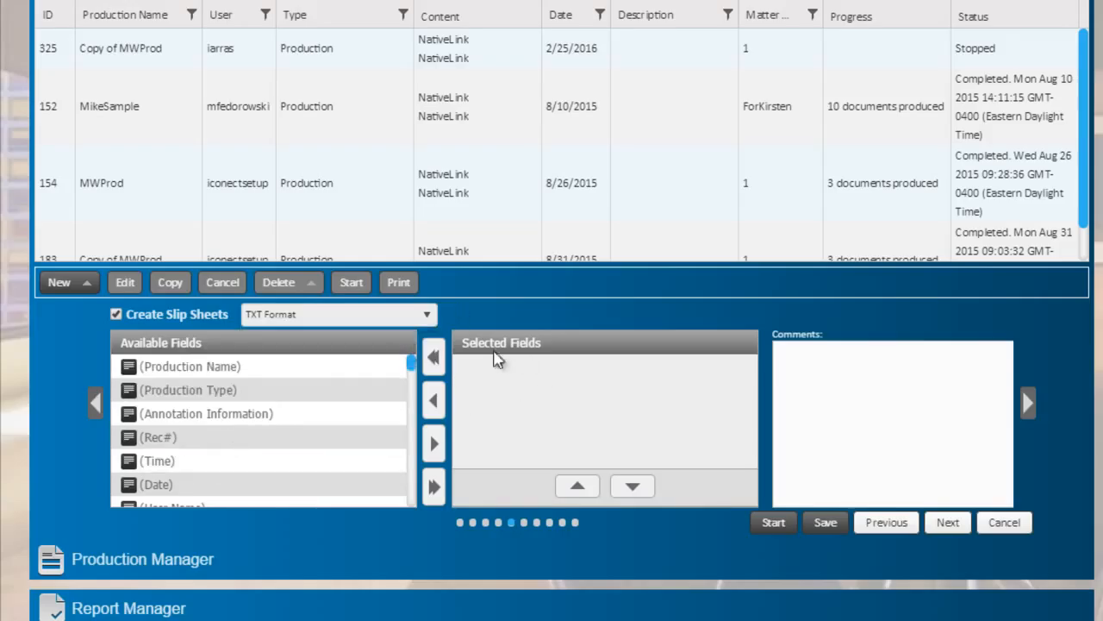
{"action": "left_click", "coordinate": [116, 315]}
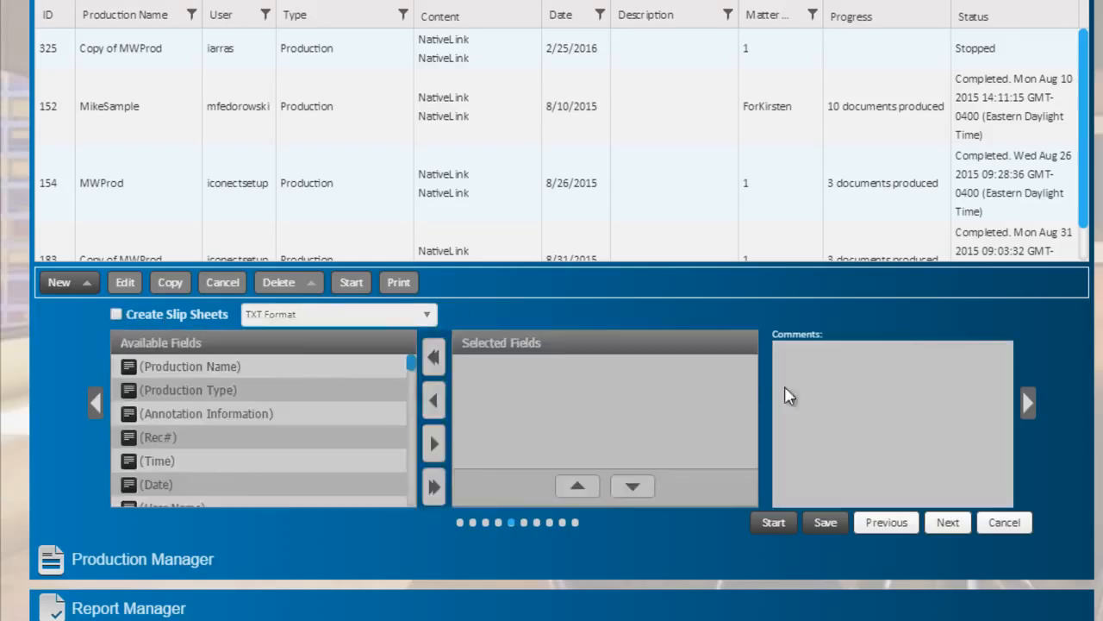
Continue to header/footer management, leaving slip sheets, native file placeholders and the delimited file disabled
{"action": "left_click", "coordinate": [1026, 405]}
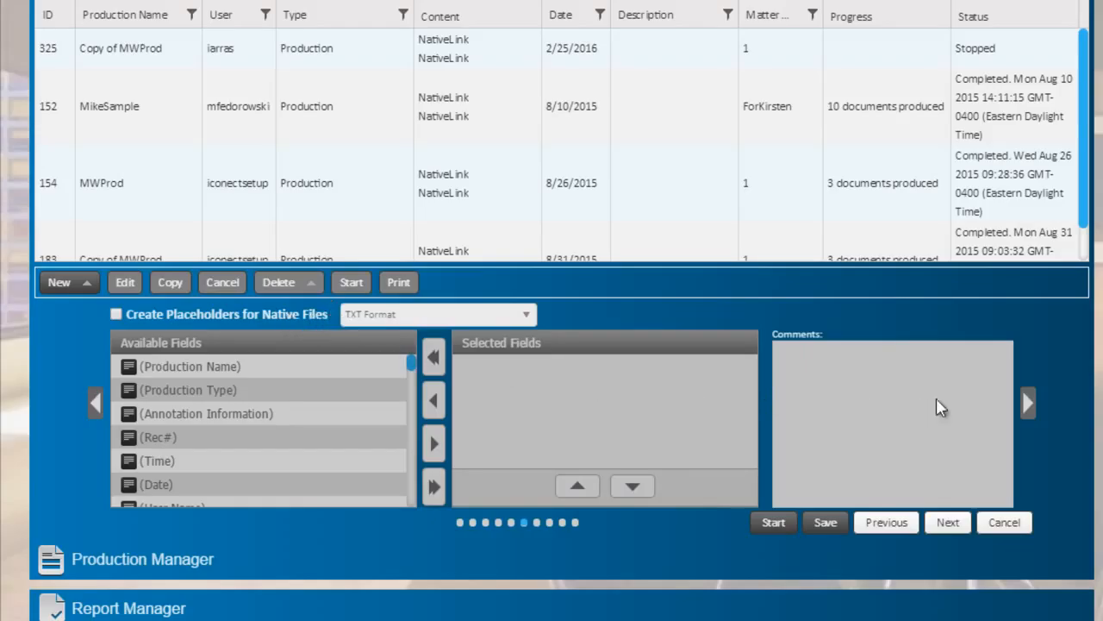
{"action": "left_click", "coordinate": [1027, 403]}
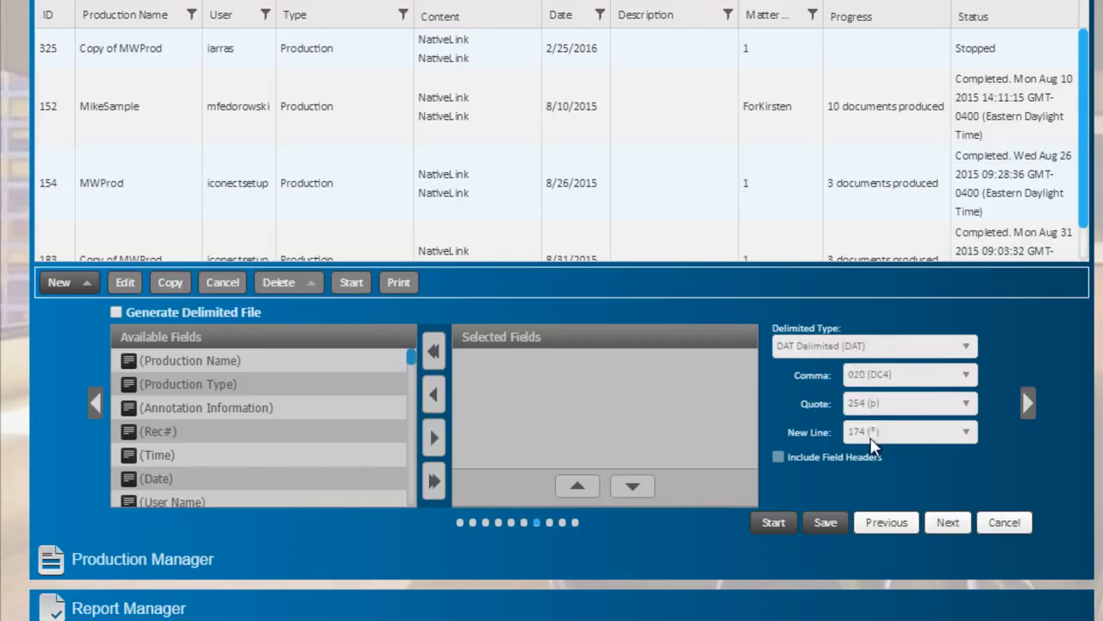
{"action": "left_click", "coordinate": [1027, 404]}
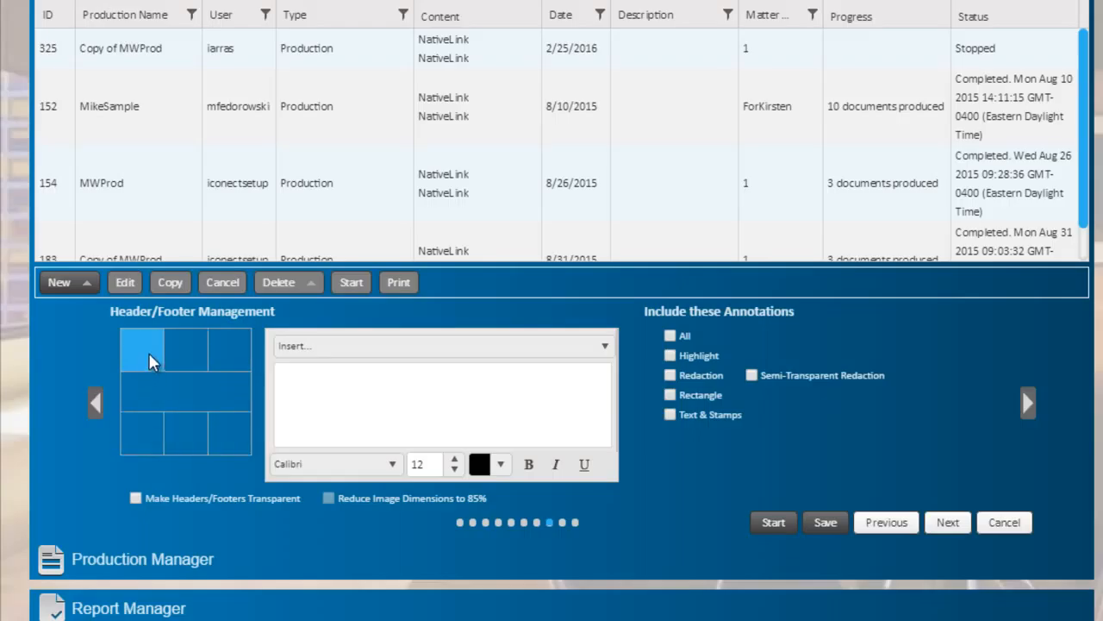
Enter the three text lines fldflkdsj, flkdjfdslk and jlkdjflkds in the page's upper-left header
{"action": "left_click", "coordinate": [307, 349]}
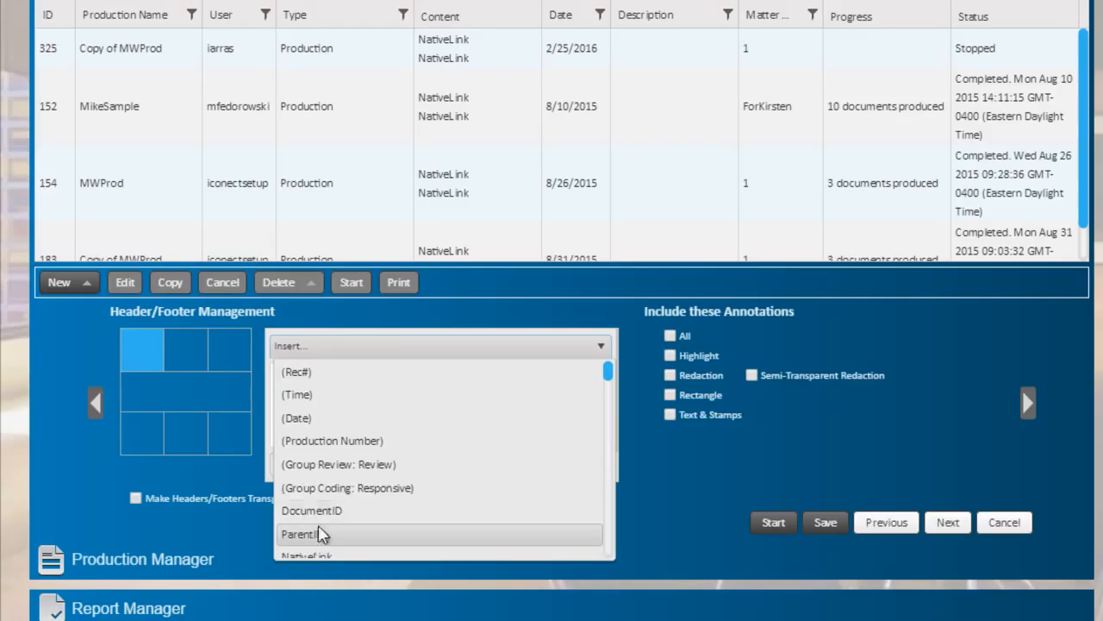
{"action": "left_click", "coordinate": [377, 345]}
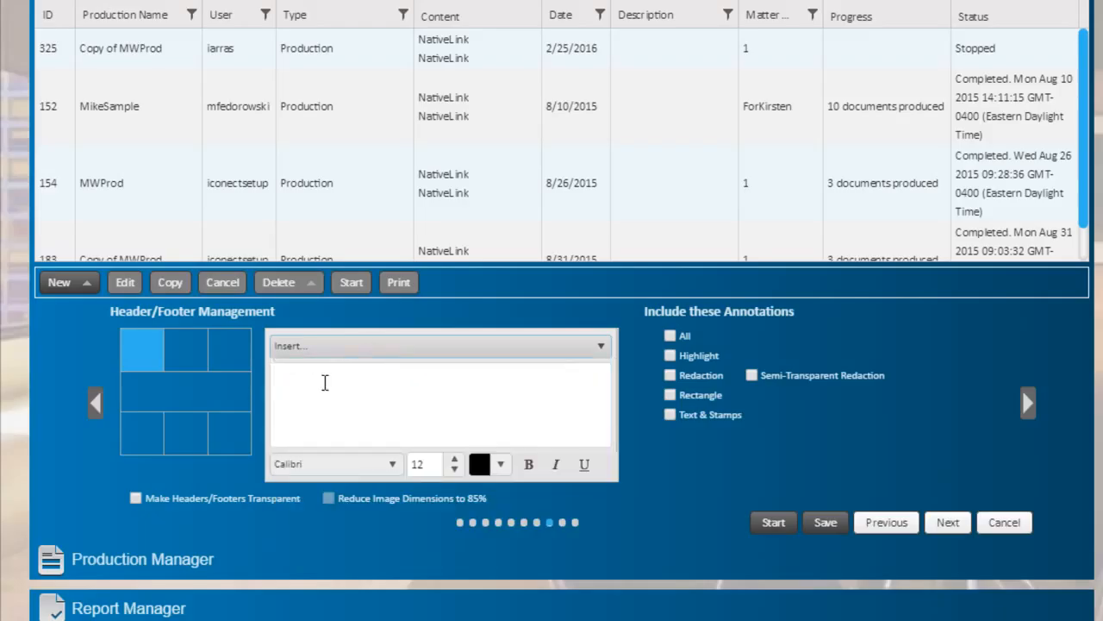
{"action": "left_click", "coordinate": [328, 380]}
{"action": "type", "text": "fldflkdsj"}
{"action": "key", "text": "Return"}
{"action": "type", "text": "flkdjfdslk"}
{"action": "key", "text": "Return"}
{"action": "type", "text": "jlkdjflkds"}
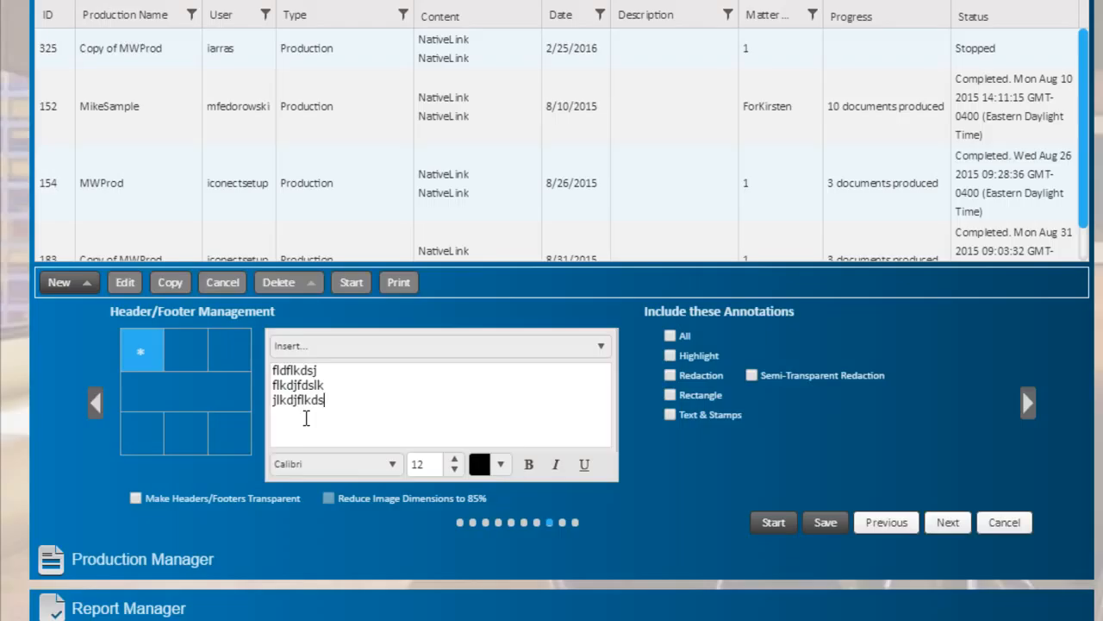
Check the header's font choices, keep Calibri with no annotations included, and continue to the package settings
{"action": "left_click", "coordinate": [392, 467]}
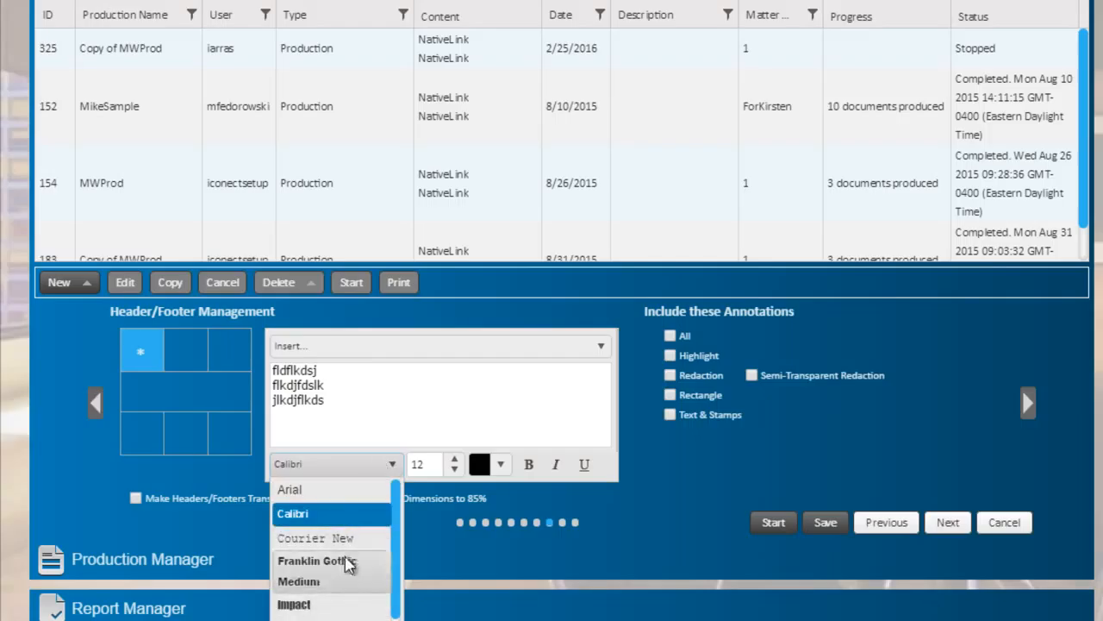
{"action": "left_click", "coordinate": [392, 464]}
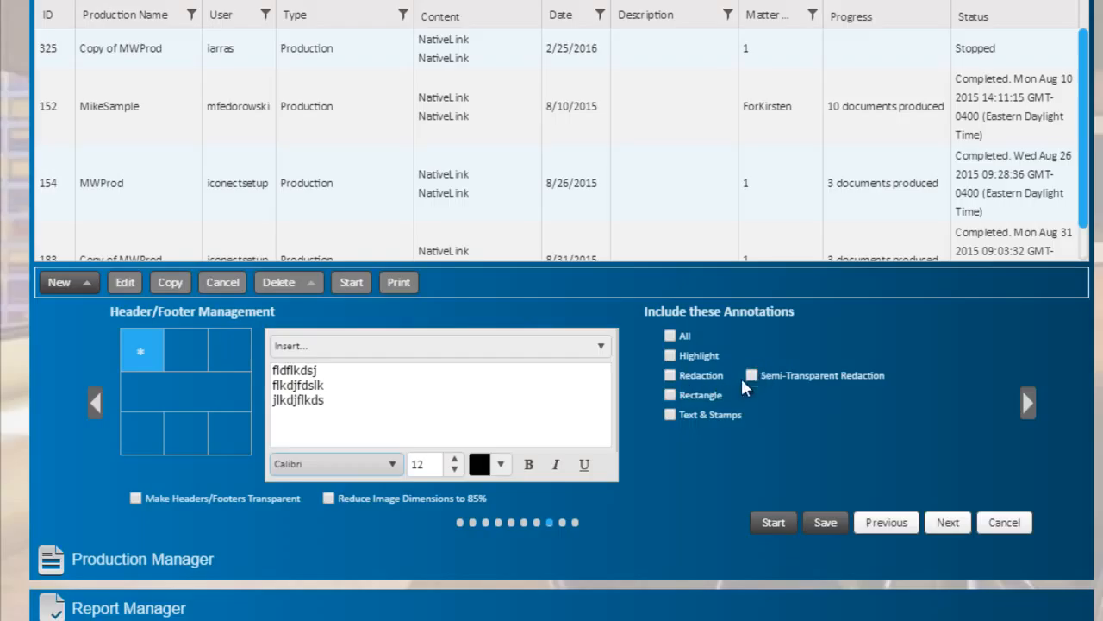
{"action": "left_click_drag", "start_coordinate": [760, 379], "coordinate": [803, 380]}
{"action": "left_click", "coordinate": [826, 388]}
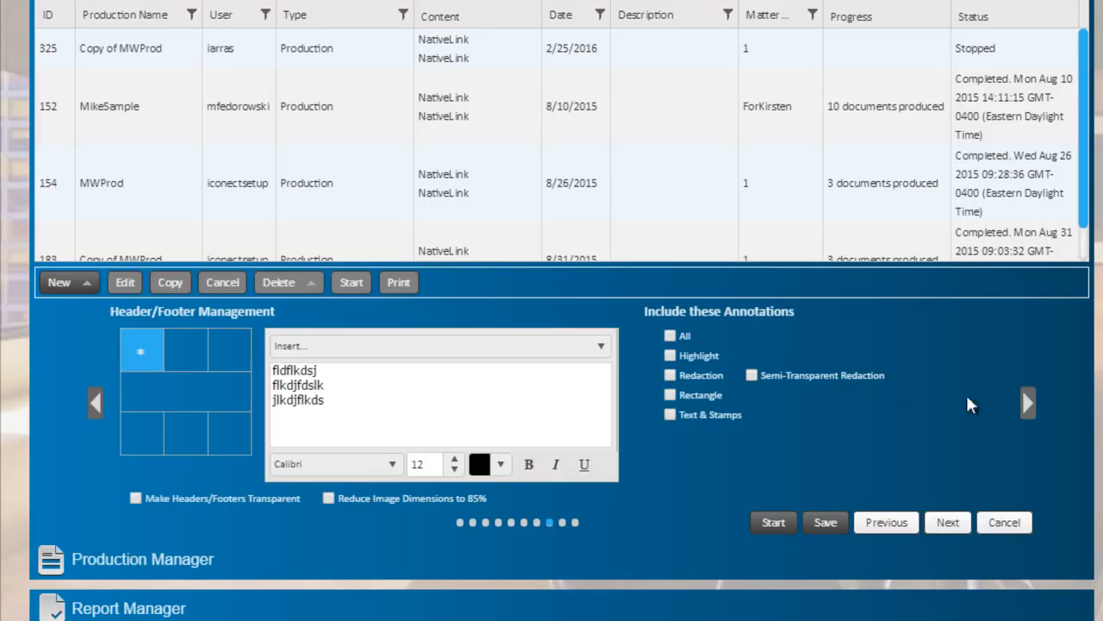
{"action": "left_click", "coordinate": [1029, 405]}
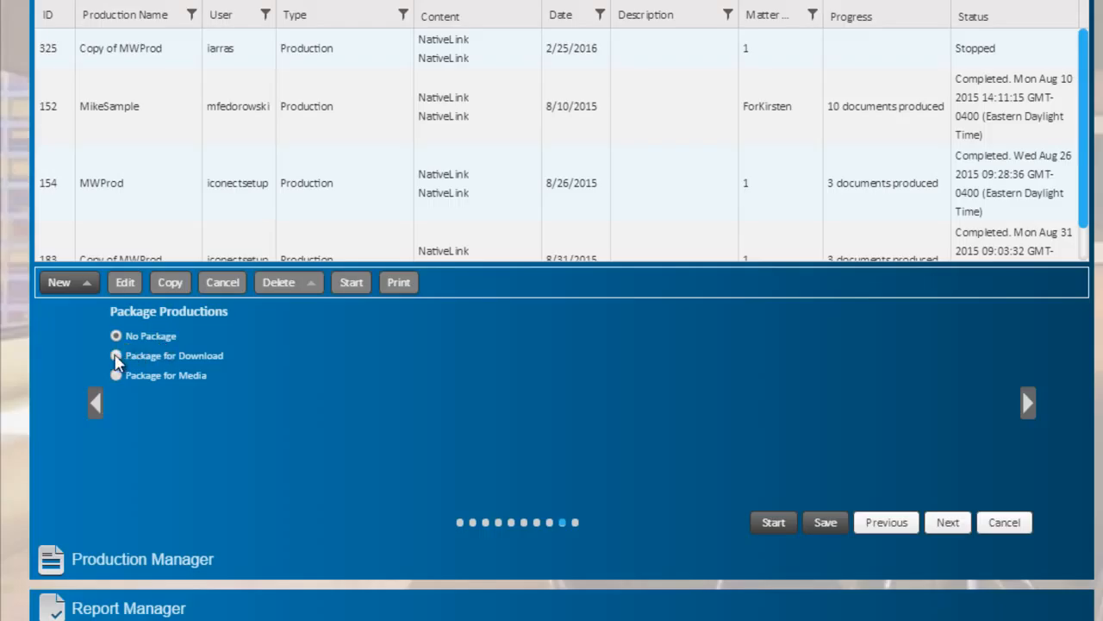
Look through the targets of Package for Download and the media formats of Package for Media, and return to No Package
{"action": "left_click", "coordinate": [116, 356]}
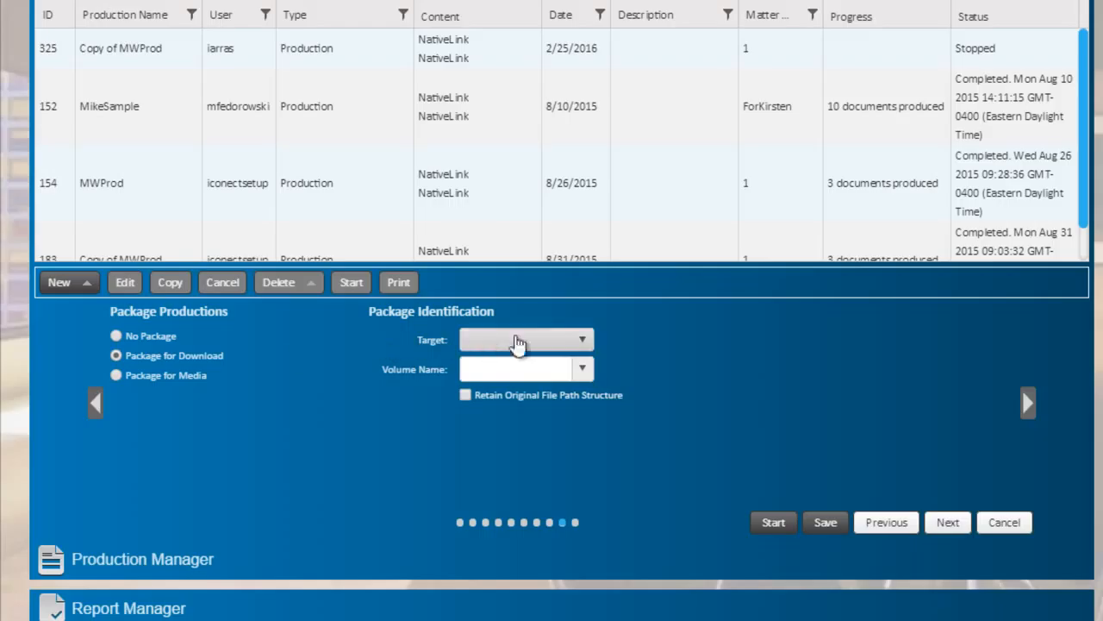
{"action": "left_click", "coordinate": [584, 341]}
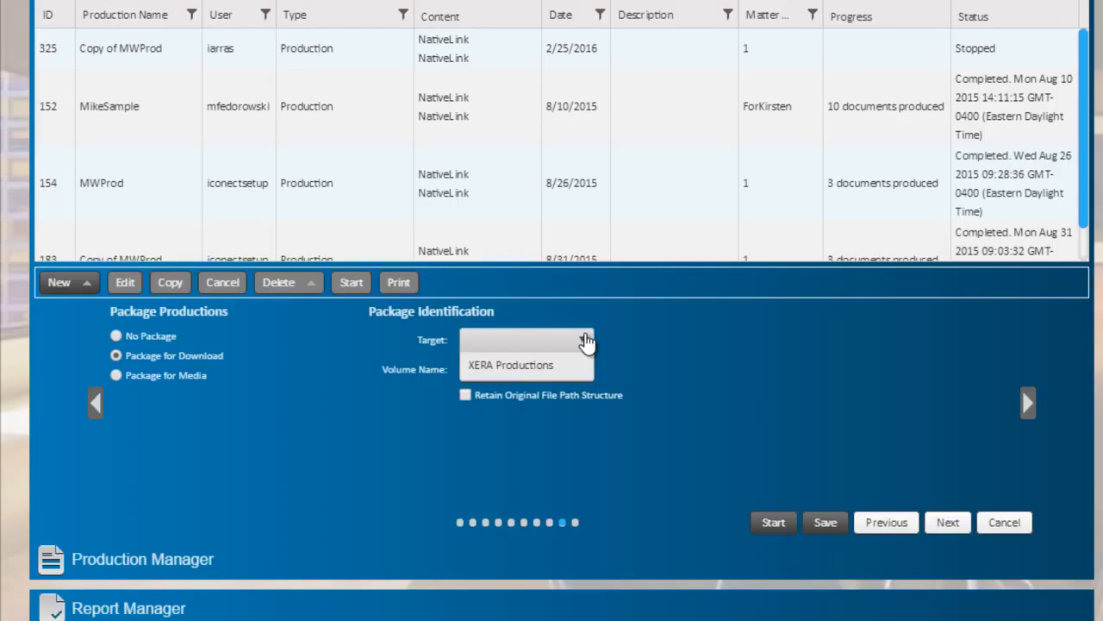
{"action": "left_click", "coordinate": [585, 340]}
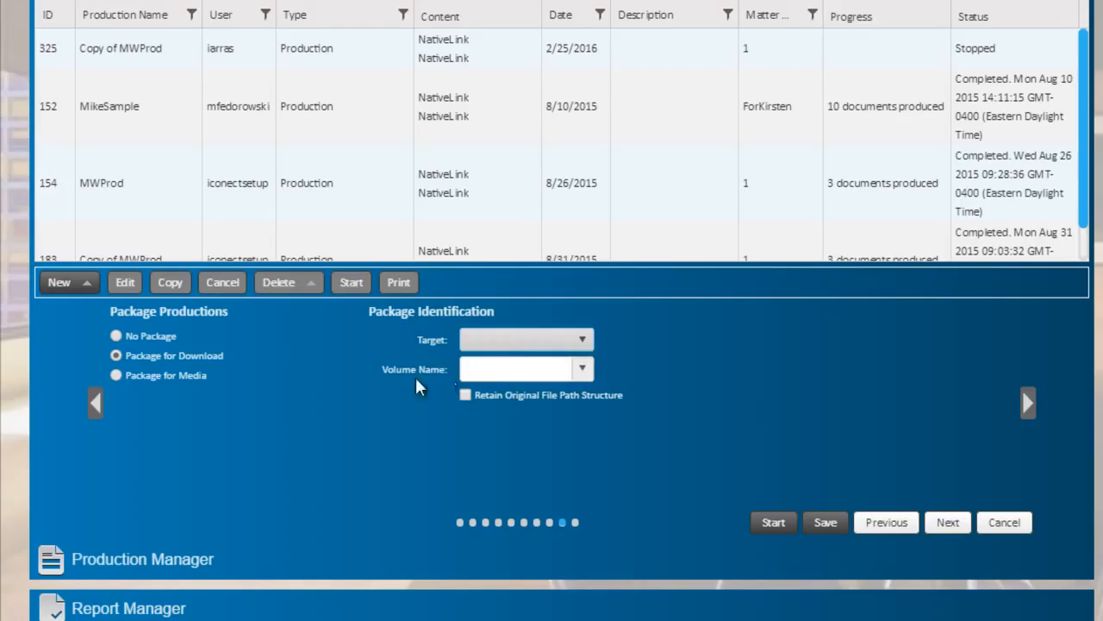
{"action": "left_click", "coordinate": [115, 376]}
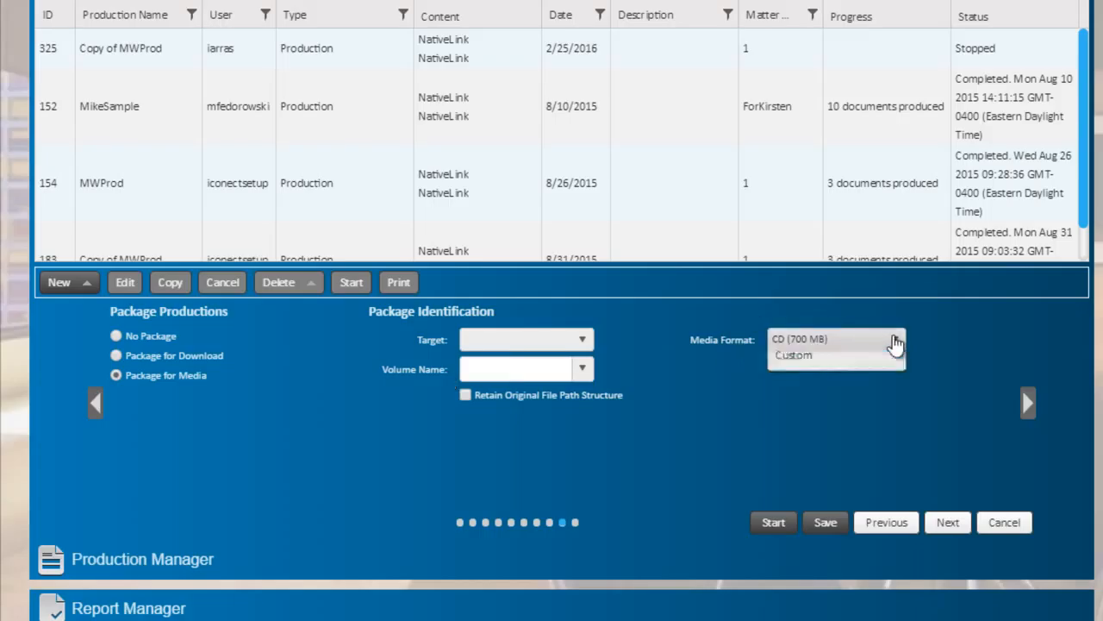
{"action": "left_click", "coordinate": [893, 341]}
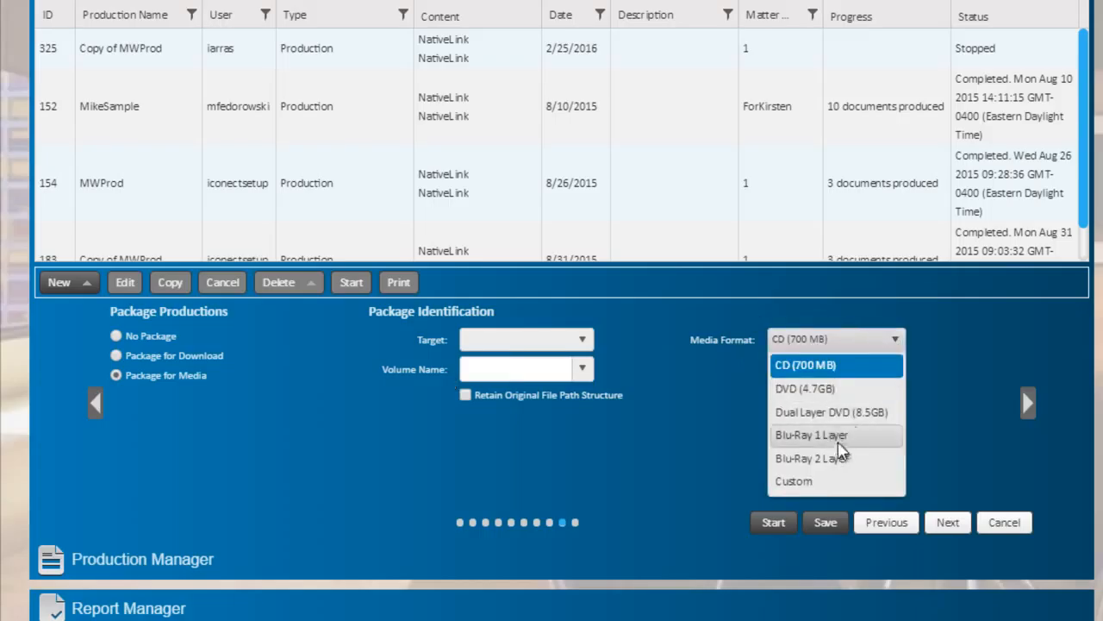
{"action": "left_click", "coordinate": [927, 353]}
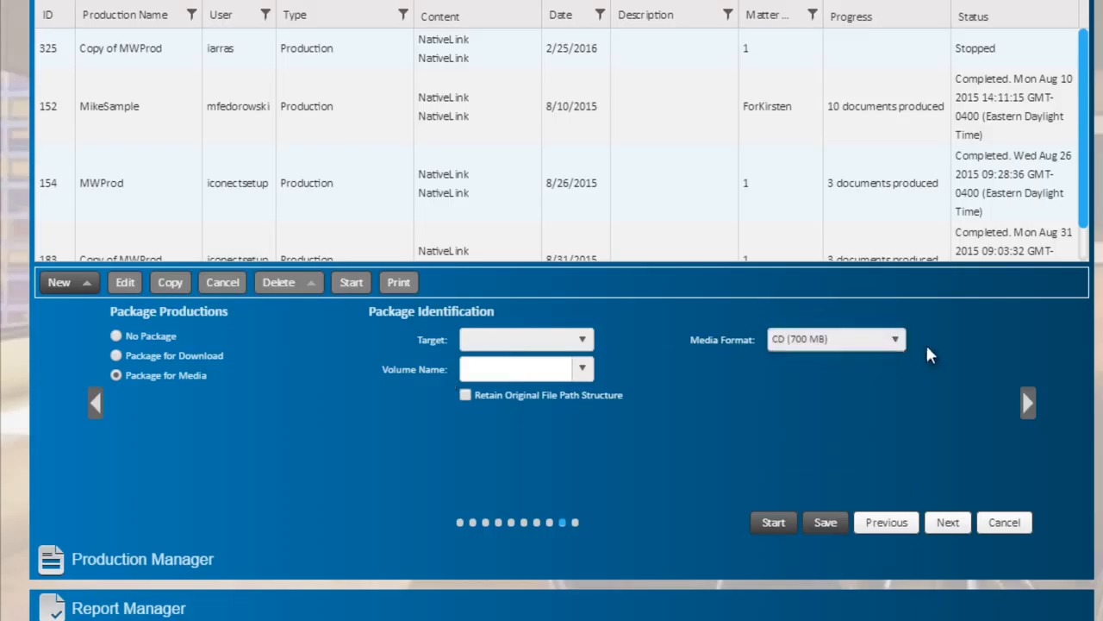
{"action": "left_click", "coordinate": [116, 335]}
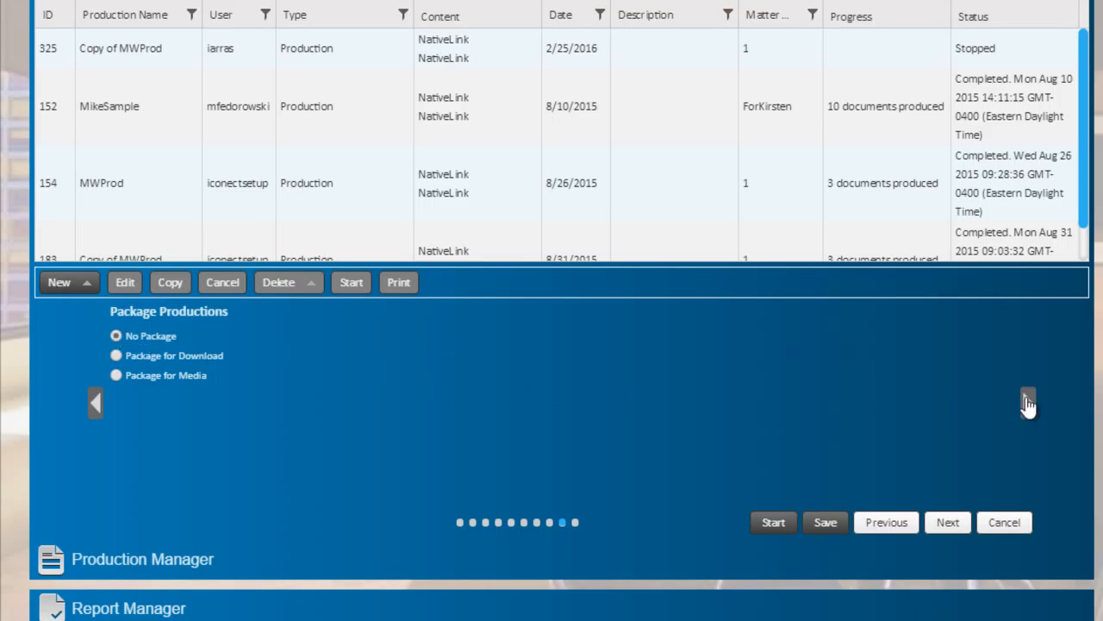
Continue from the package settings to the final page of the production setup
{"action": "left_click", "coordinate": [1026, 403]}
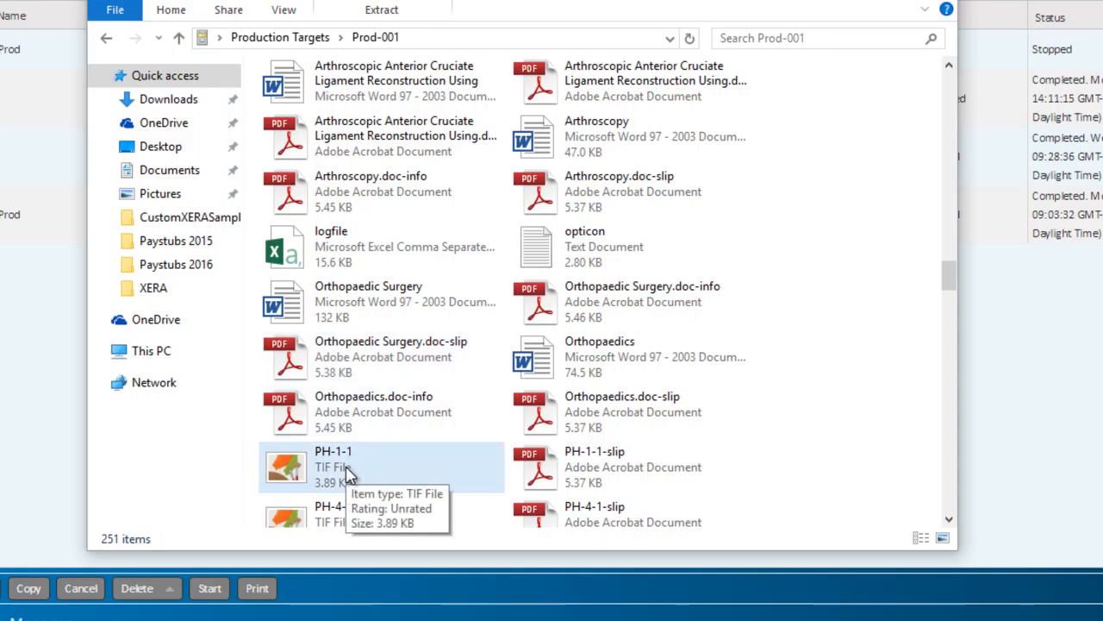
Examine the native documents, TIF images and PDF slip sheets in the Prod-001 folder of Production Targets
{"action": "scroll", "coordinate": [344, 420], "scroll_direction": "up", "scroll_amount": 5}
{"action": "scroll", "coordinate": [345, 420], "scroll_direction": "up", "scroll_amount": 3}
{"action": "scroll", "coordinate": [349, 421], "scroll_direction": "down", "scroll_amount": 8}
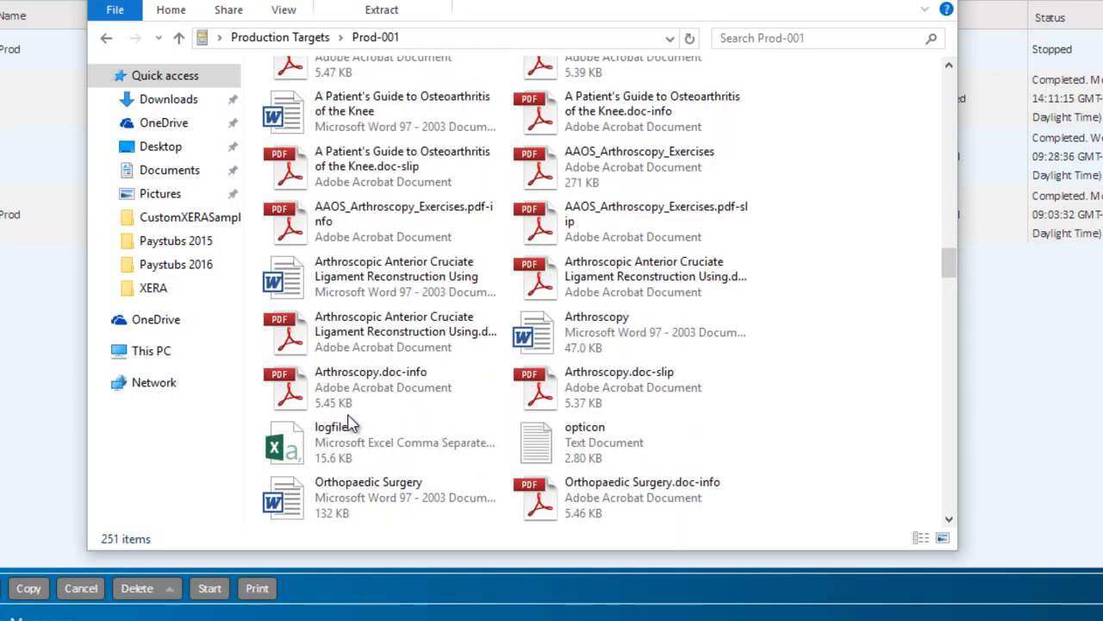
{"action": "scroll", "coordinate": [350, 423], "scroll_direction": "down", "scroll_amount": 10}
{"action": "scroll", "coordinate": [349, 423], "scroll_direction": "down", "scroll_amount": 5}
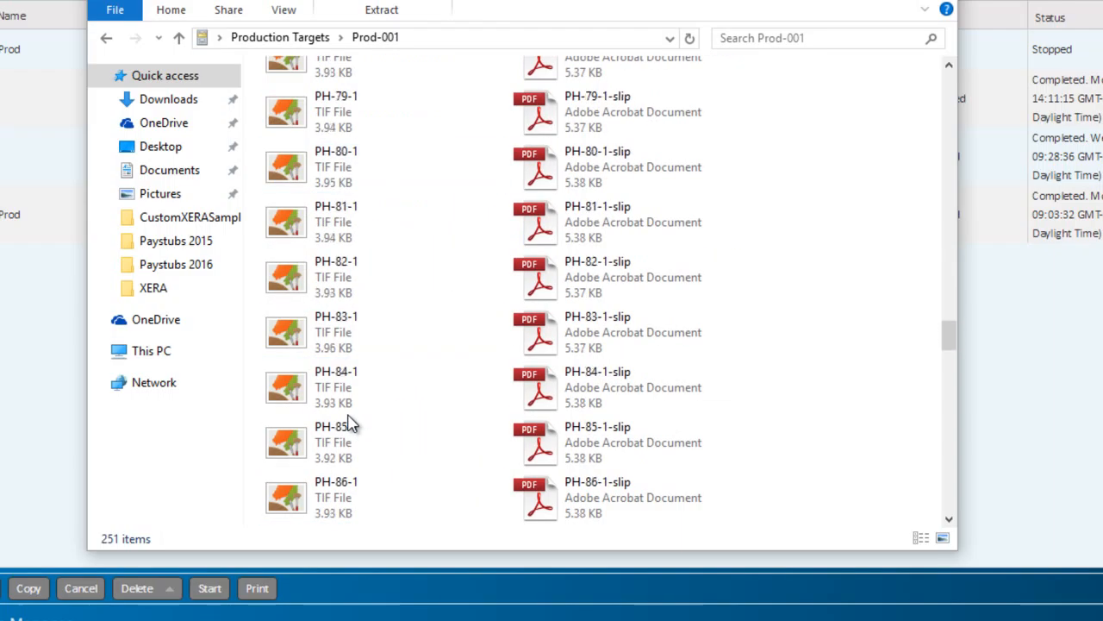
{"action": "scroll", "coordinate": [350, 423], "scroll_direction": "up", "scroll_amount": 7}
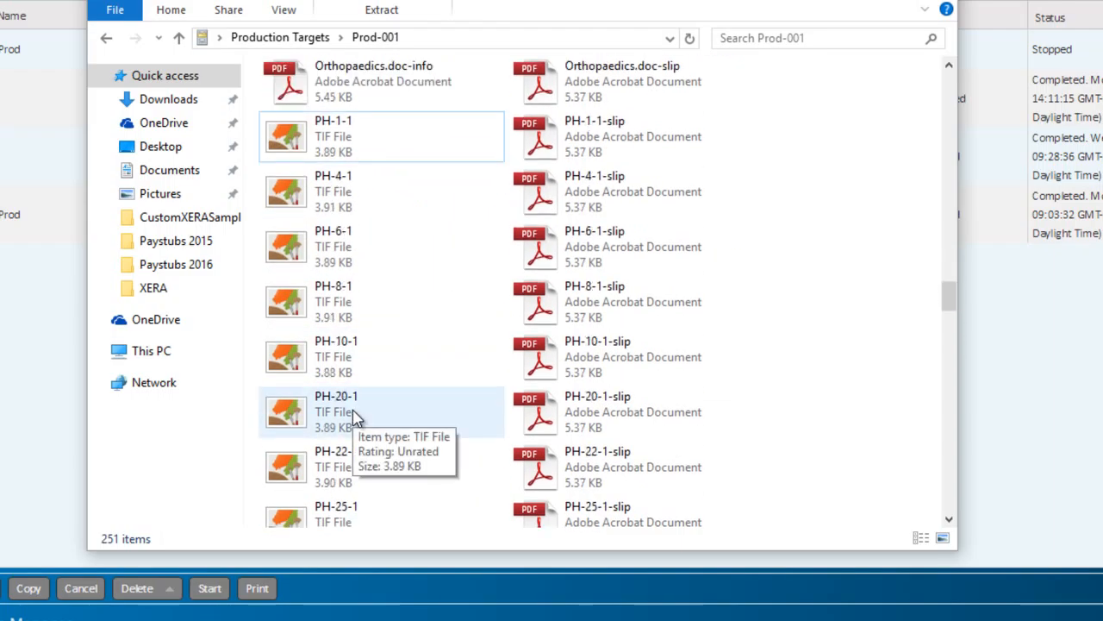